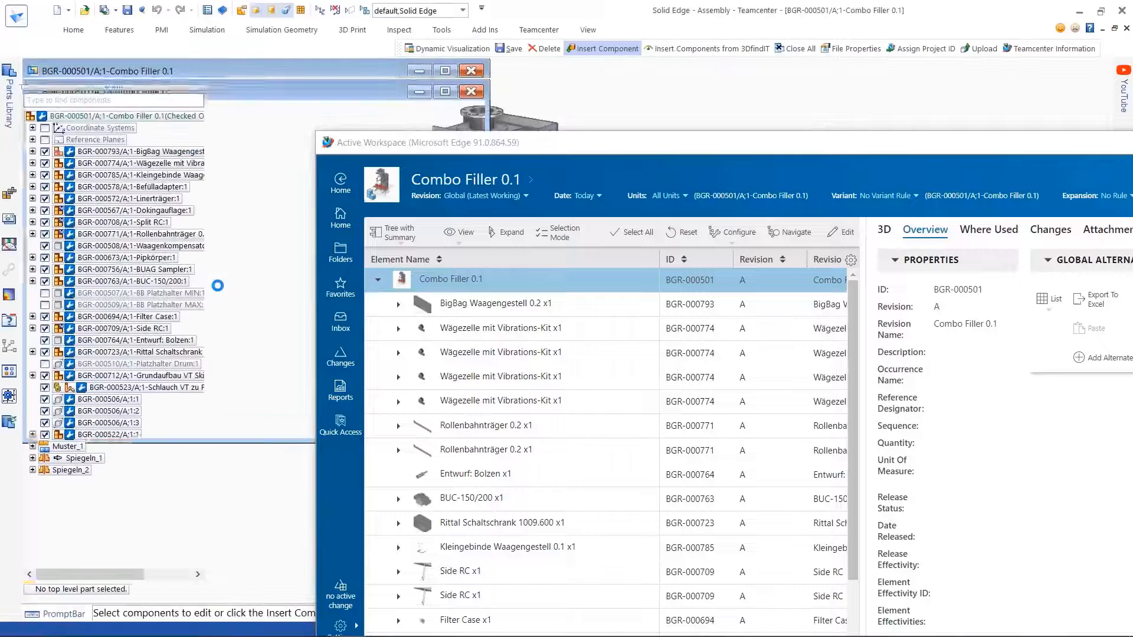
Leave Active Workspace, return to the Combo Filler 0.1 assembly in Solid Edge and open Dynamic Visualization.
click(342, 184)
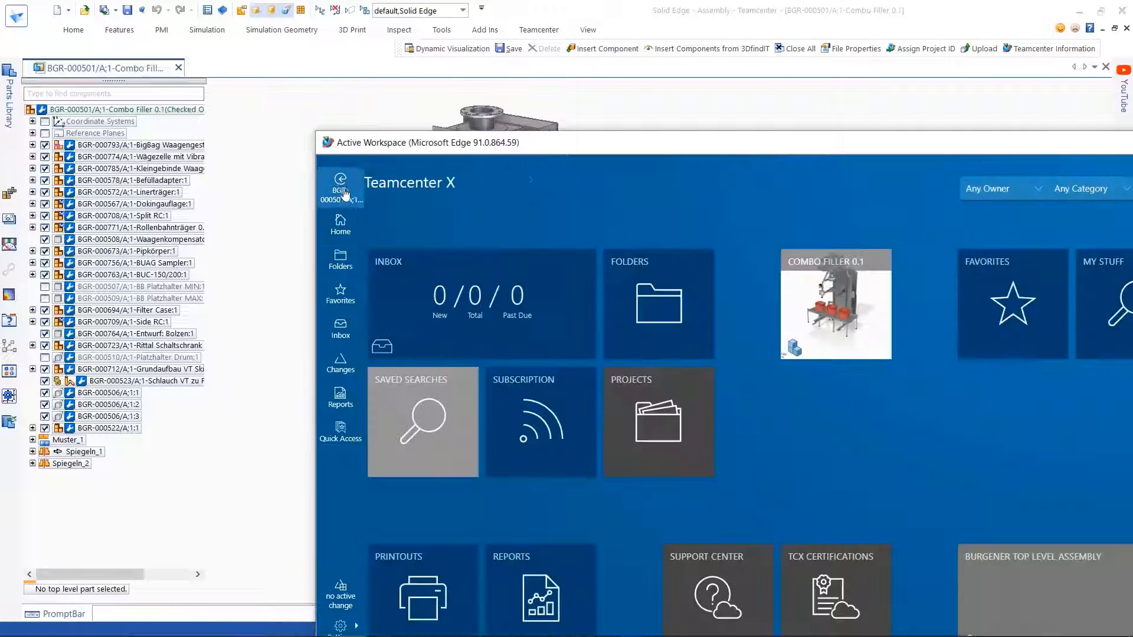
double_click(330, 141)
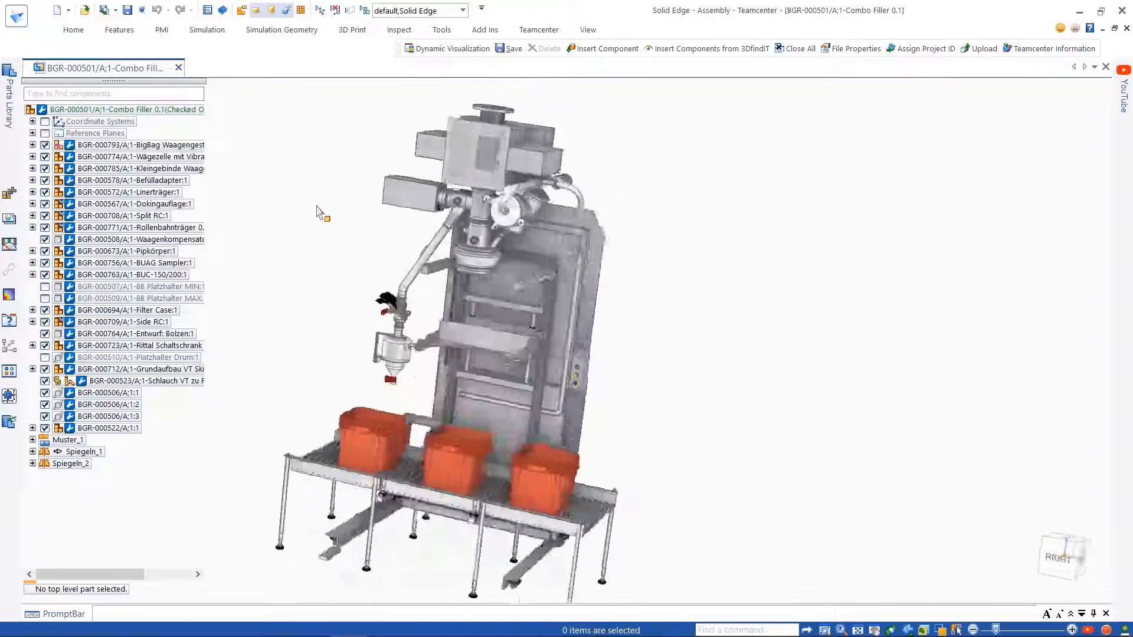
click(399, 30)
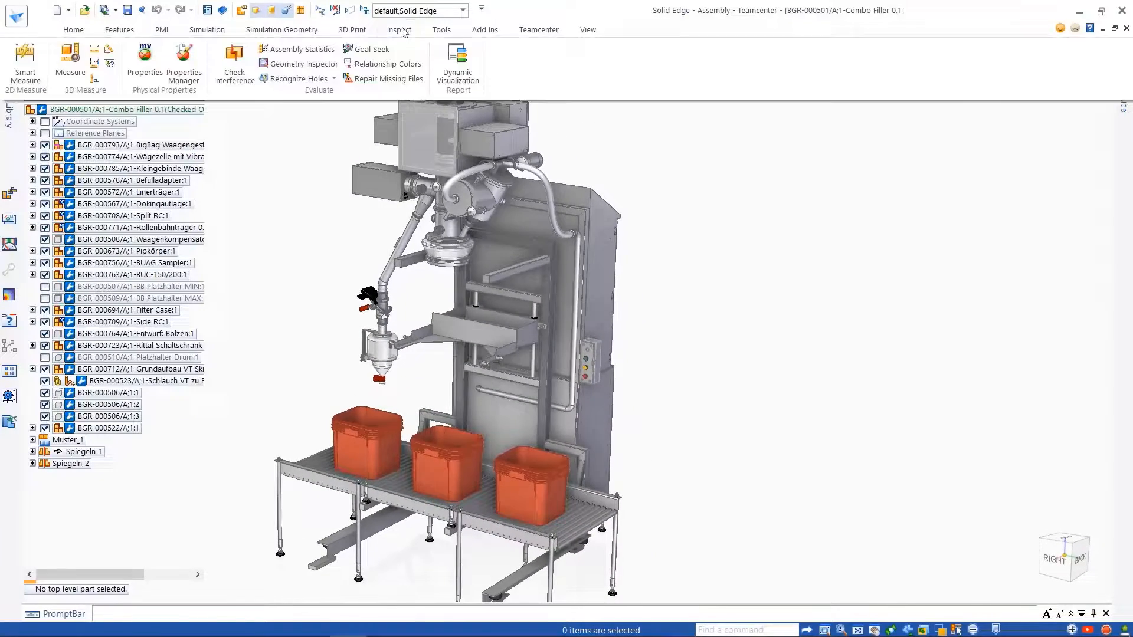
click(450, 74)
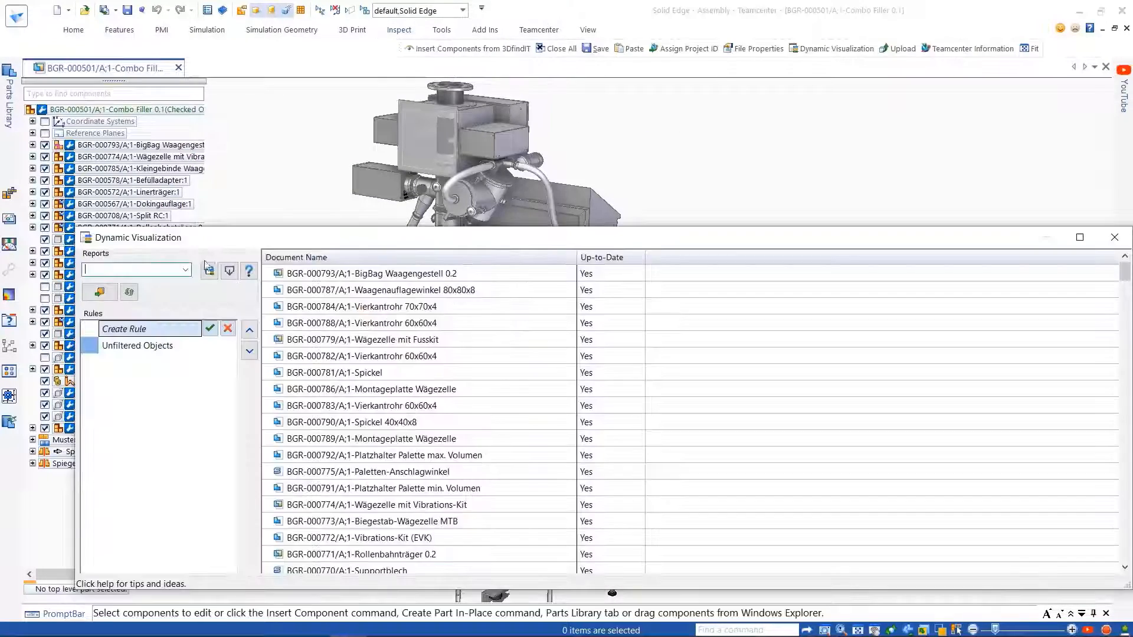
Add the AA-Material and AA-Supplier columns to the Dynamic Visualization component list.
right_click(605, 262)
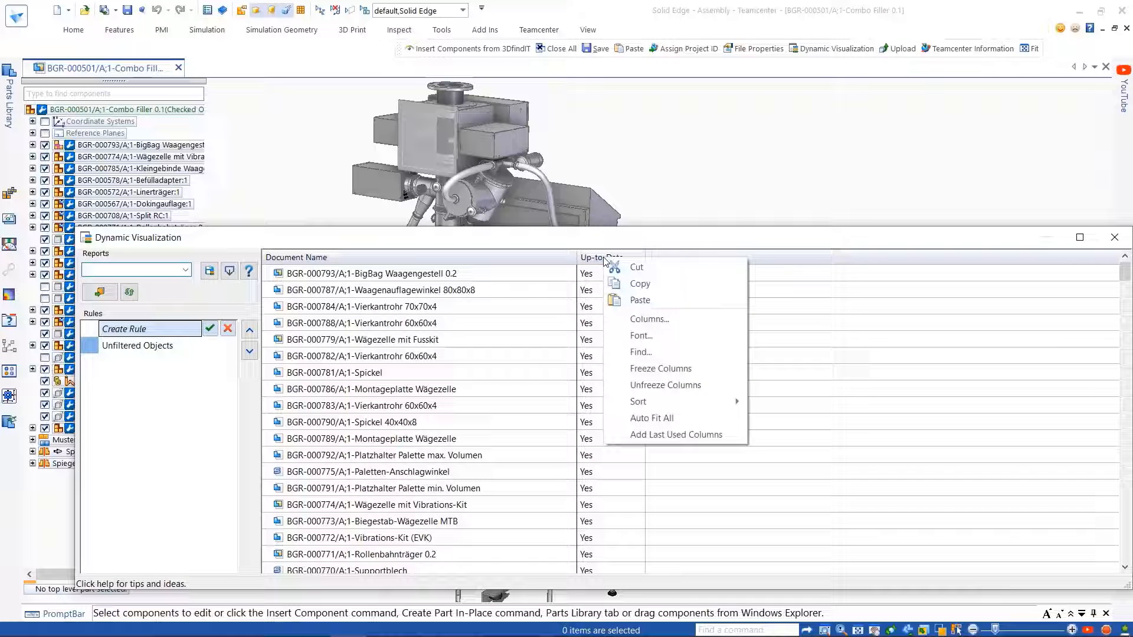
click(639, 317)
drag(533, 441, 541, 319)
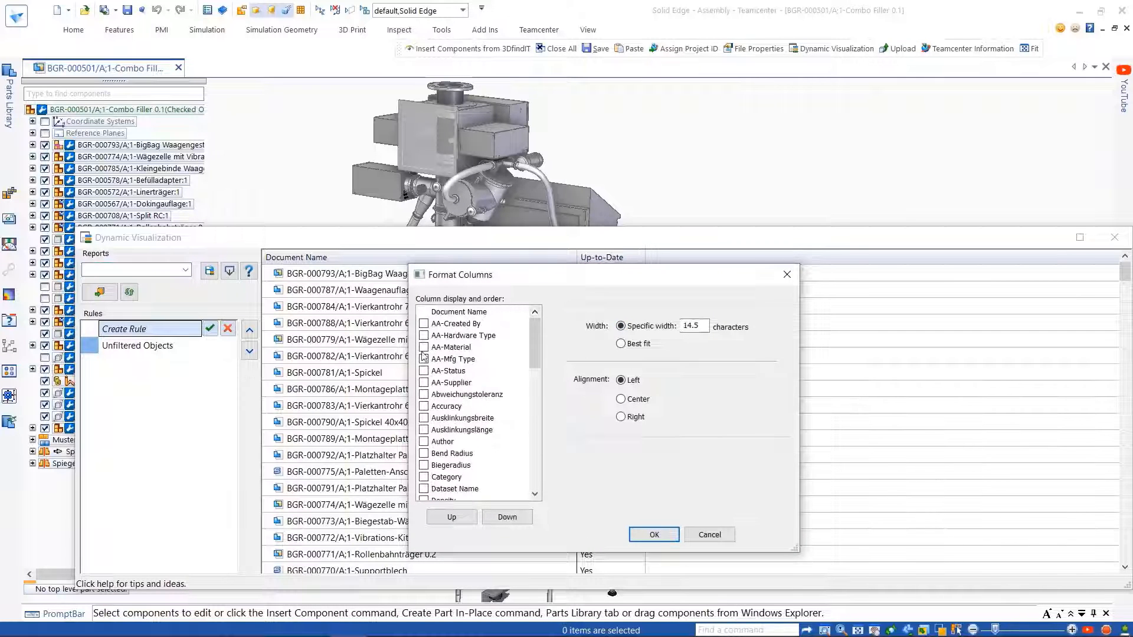
click(654, 534)
Filter the component list by AA-Supplier so that only IMI and MOVET are included.
click(667, 258)
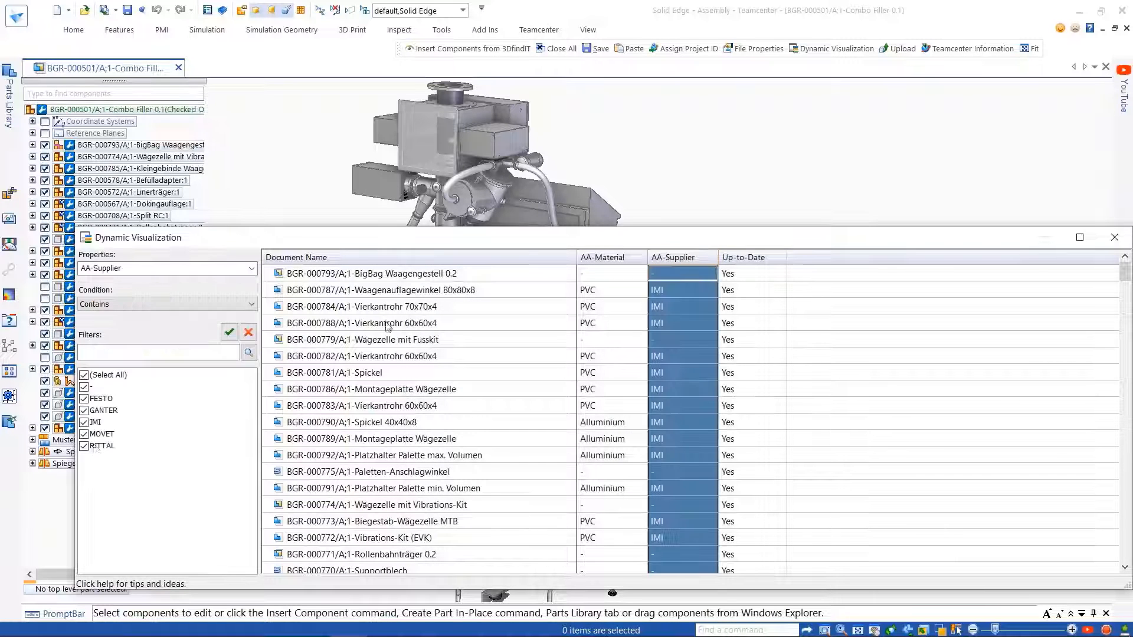
click(84, 375)
click(83, 422)
click(84, 434)
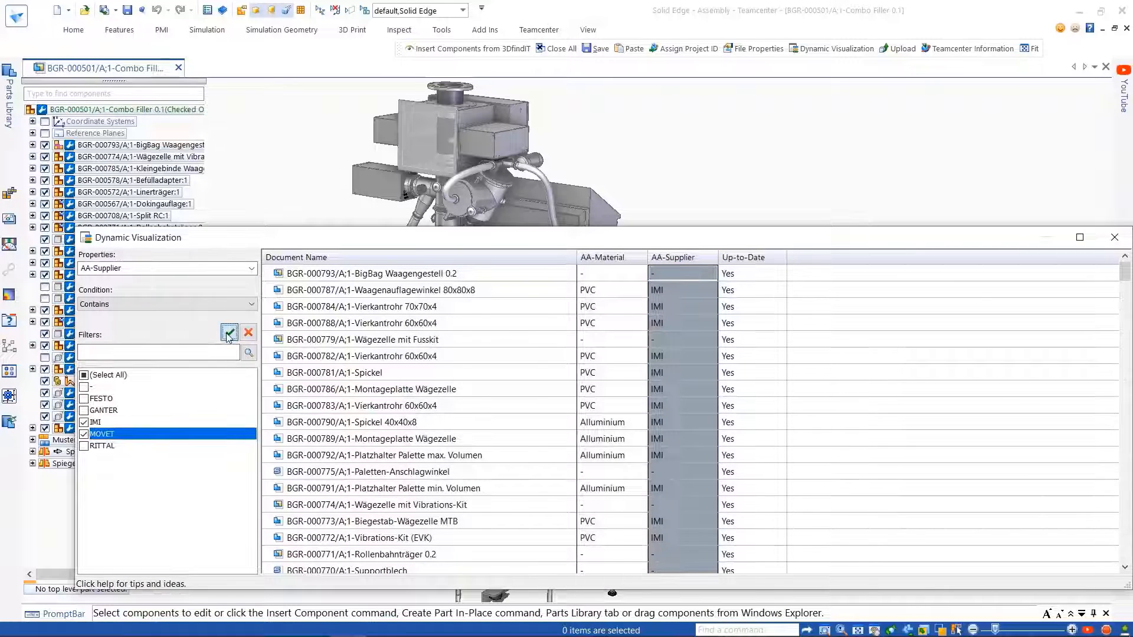
click(229, 334)
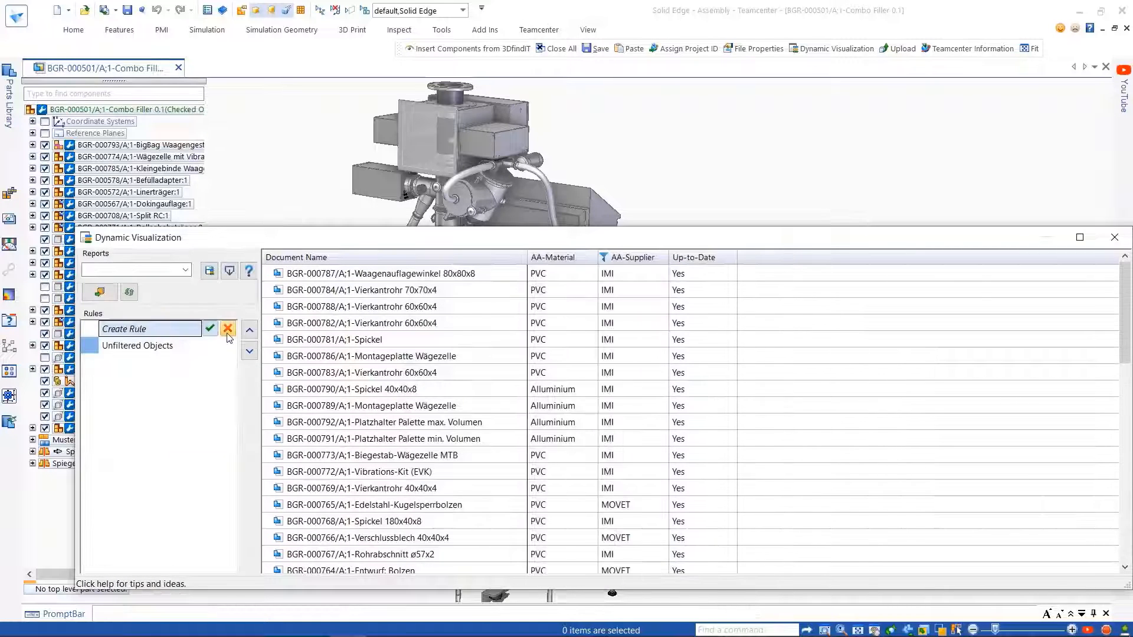
Filter the component list by AA-Material so that only PVC is included.
click(552, 258)
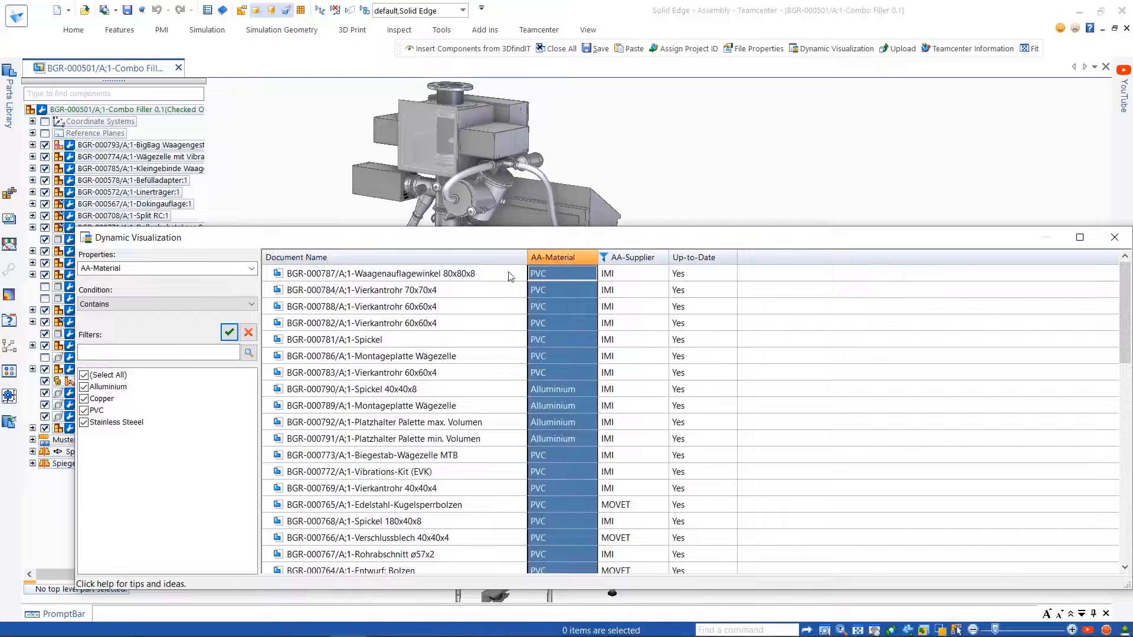
click(84, 375)
click(84, 410)
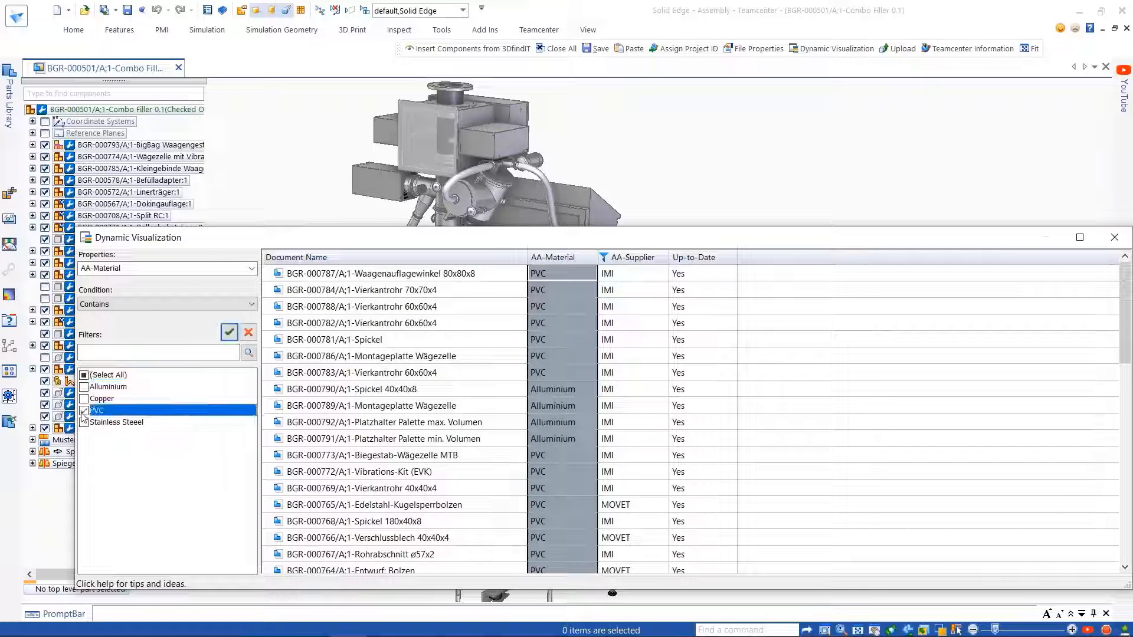
click(229, 334)
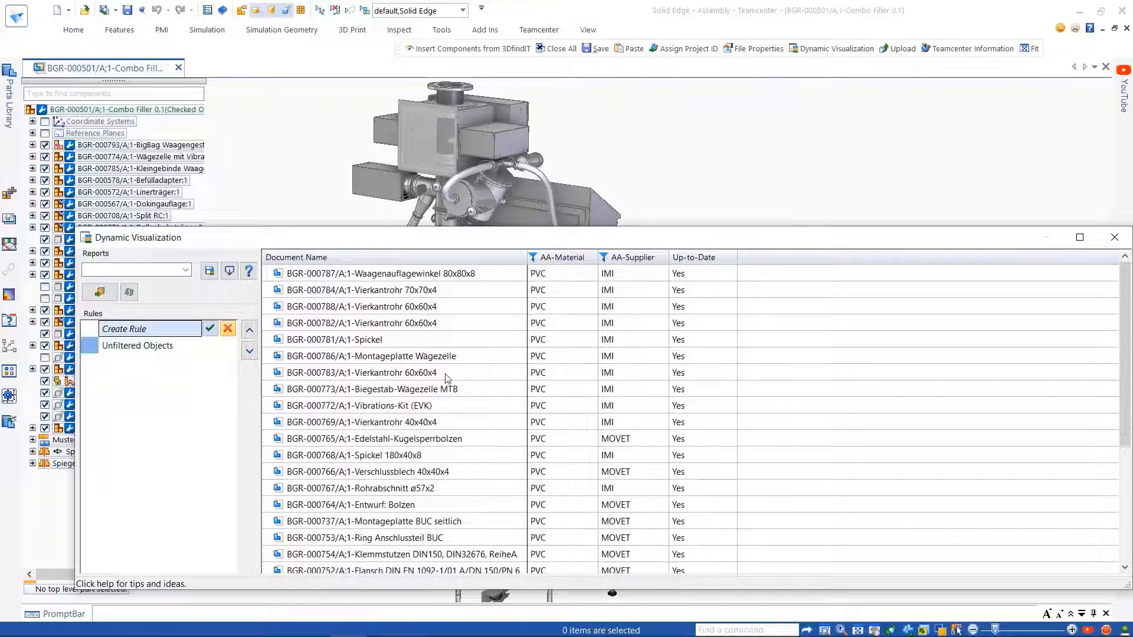
Review the filtered component list and create a rule from it.
scroll(447, 378, down, 4)
scroll(447, 379, up, 4)
click(210, 330)
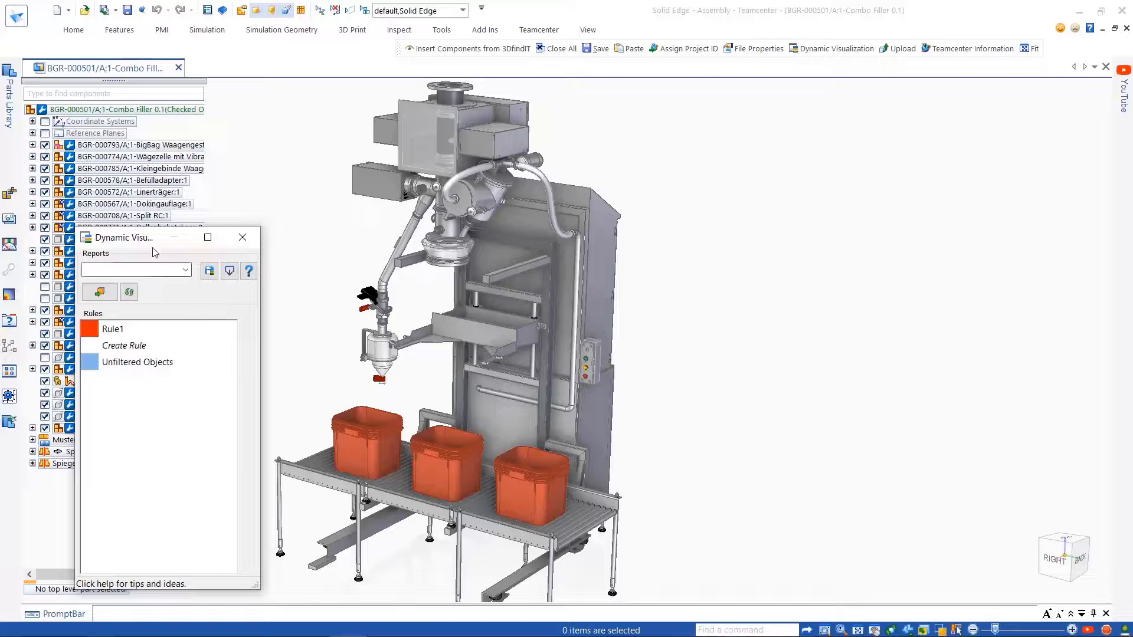
Move the dialog clear of the model and preview the new rule's colouring on the assembly, turning it off again.
drag(146, 244, 894, 210)
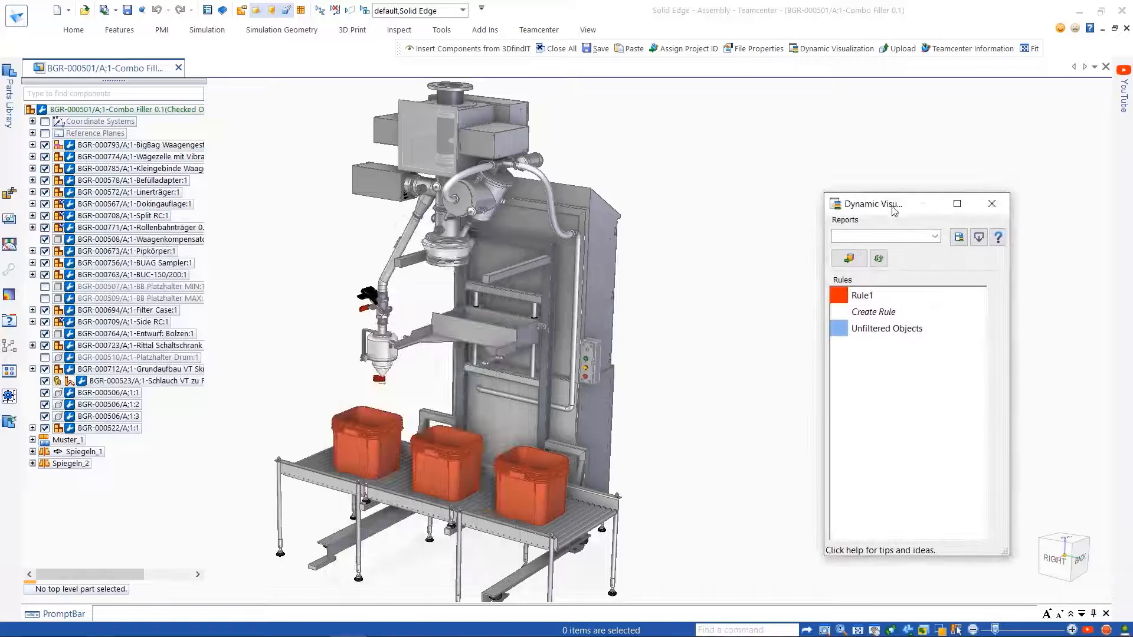
click(846, 261)
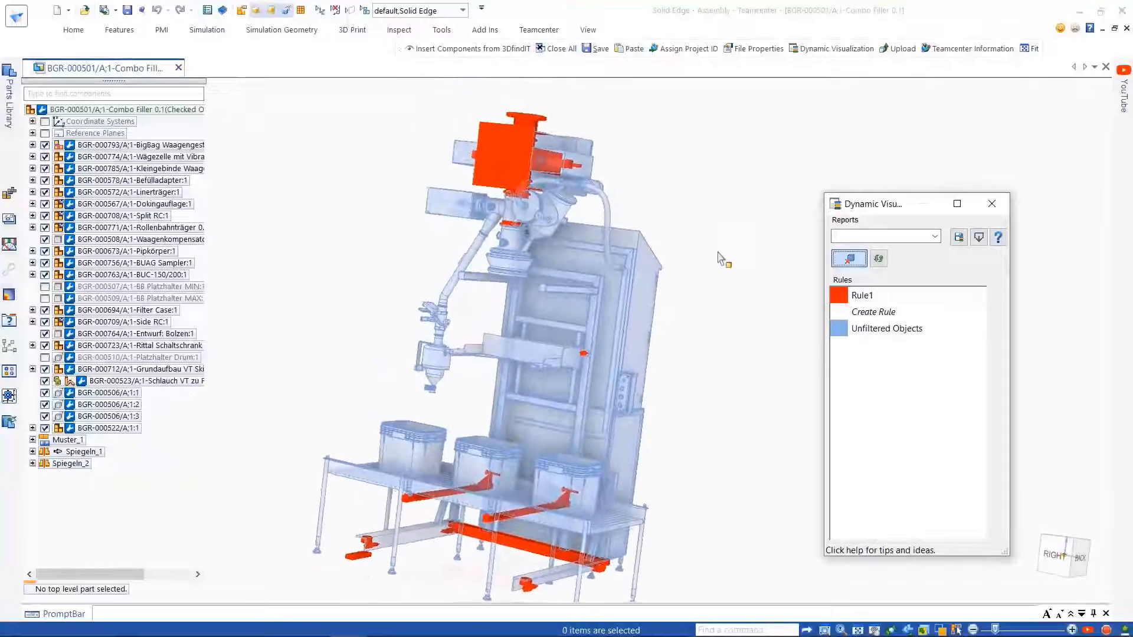
click(846, 260)
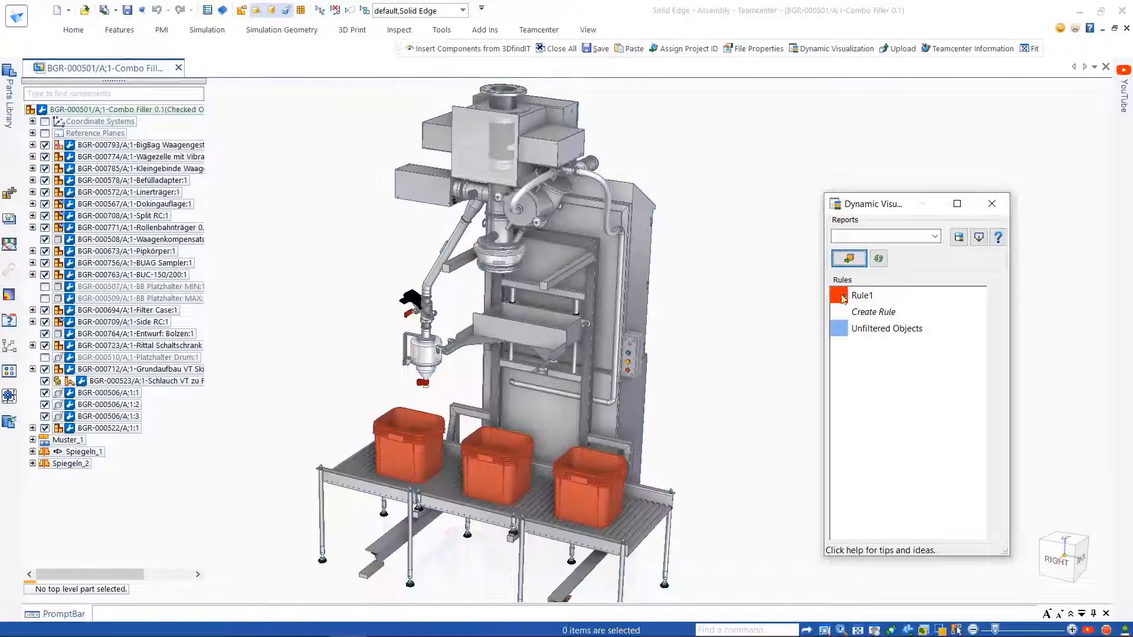
Name the report IMI MOVET PVC Report, save it and export it to a file.
click(861, 295)
click(710, 300)
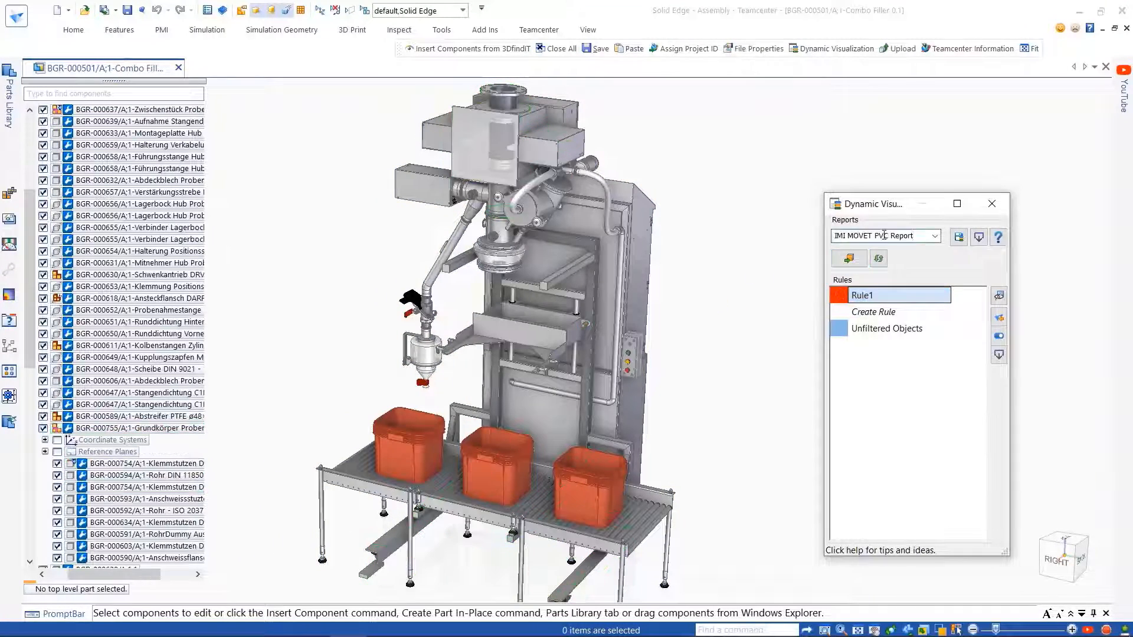
click(960, 243)
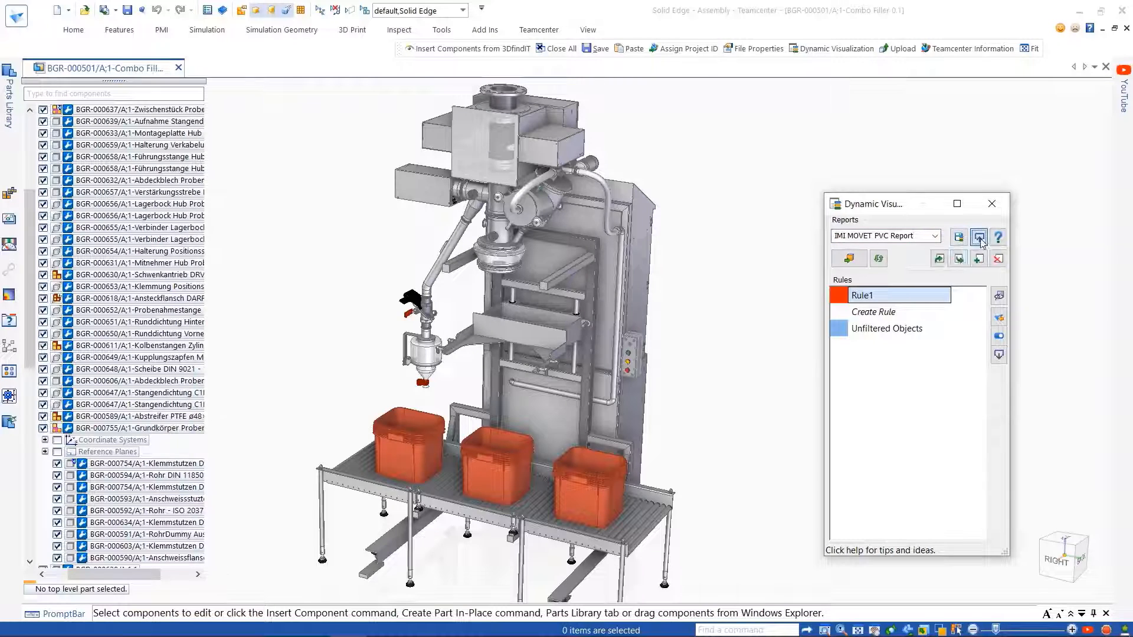
click(959, 260)
key(Return)
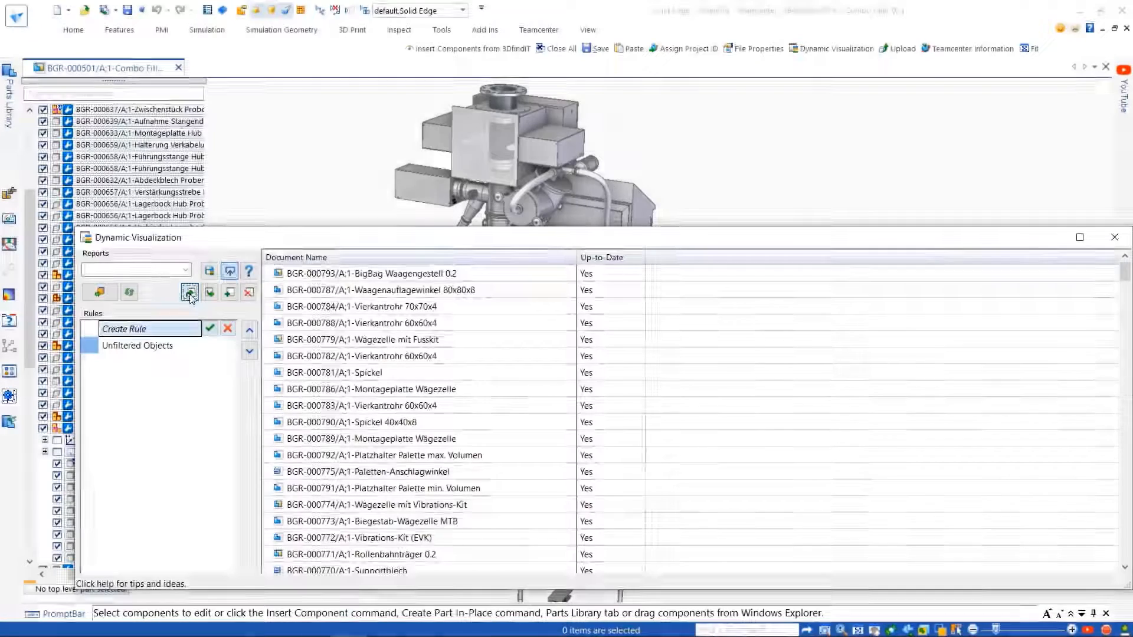
Import the report file Owned By Report.dvrpt into Dynamic Visualization.
click(190, 292)
click(408, 140)
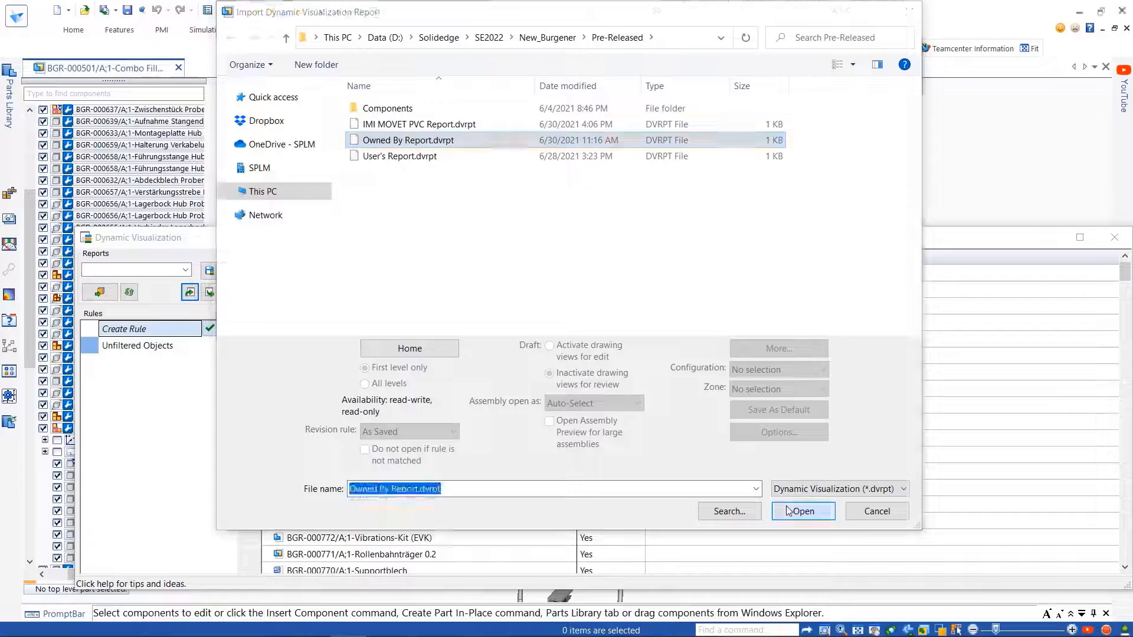
click(799, 508)
Preview the Owned By Report colouring on the assembly beside the dialog, and turn it off again.
drag(147, 237, 911, 174)
click(864, 229)
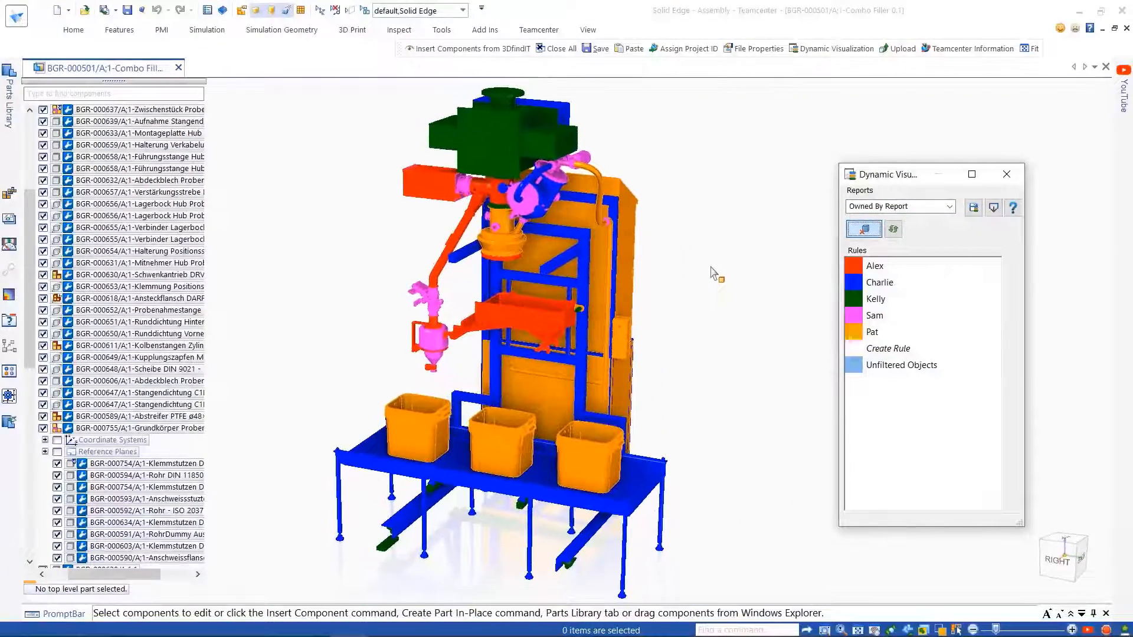
click(864, 229)
Edit the orange owner rule and restrict its AA-Status filter to Work In Progress.
click(879, 330)
click(1014, 266)
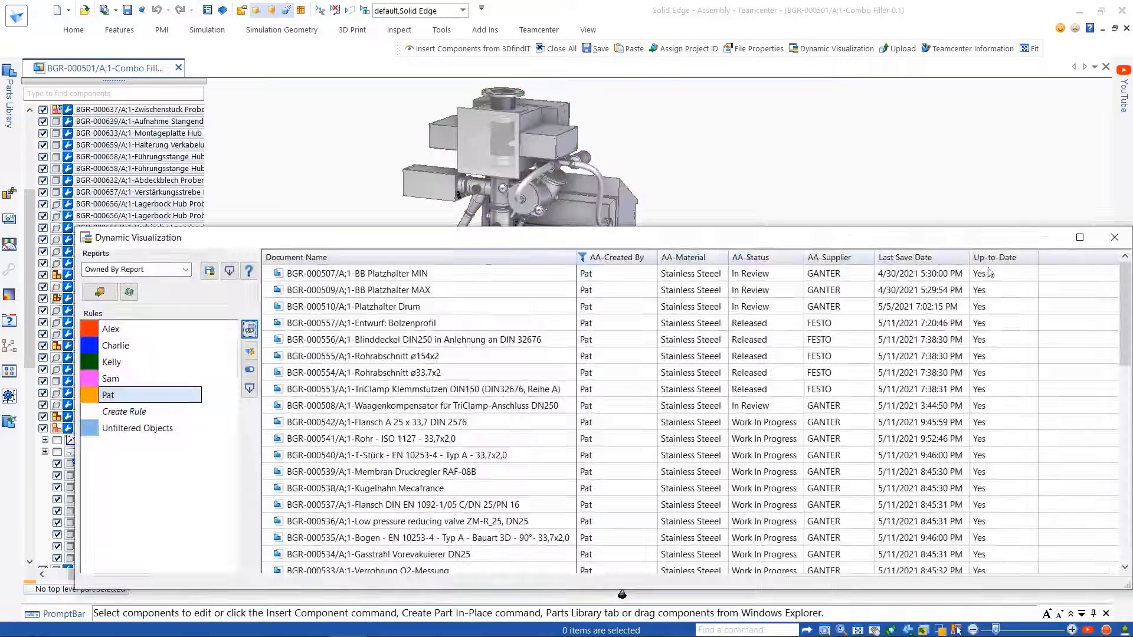
click(764, 258)
click(84, 374)
click(85, 411)
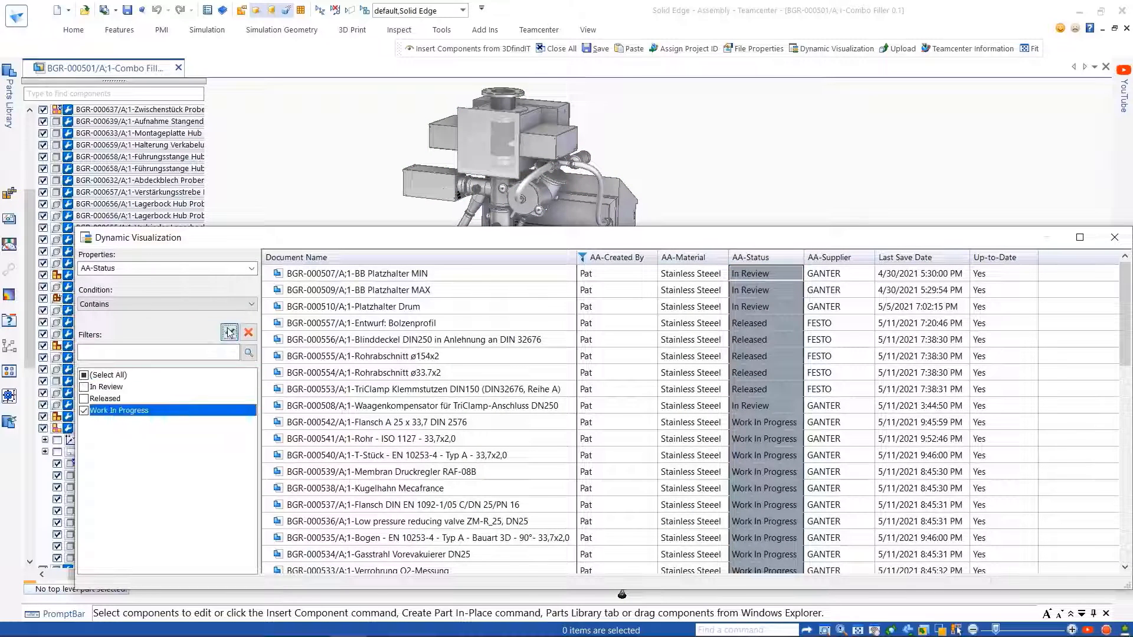
click(229, 331)
Filter the orange owner rule by Last Save Date with the After condition and an earlier calendar date, and save the rule.
click(901, 262)
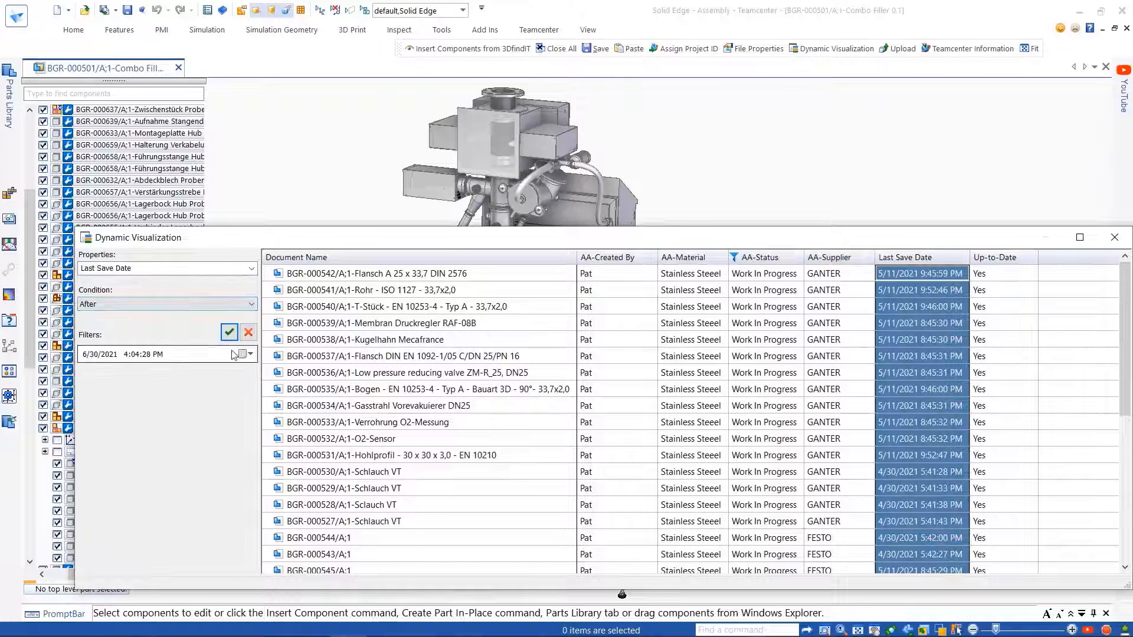
click(251, 354)
click(181, 384)
click(230, 333)
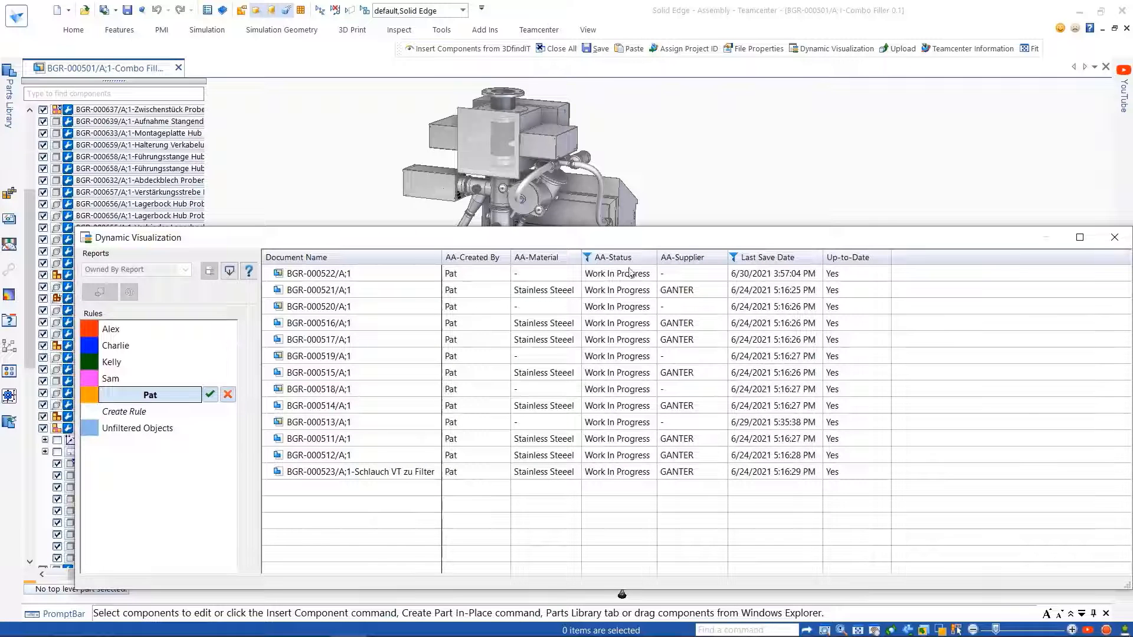
click(210, 394)
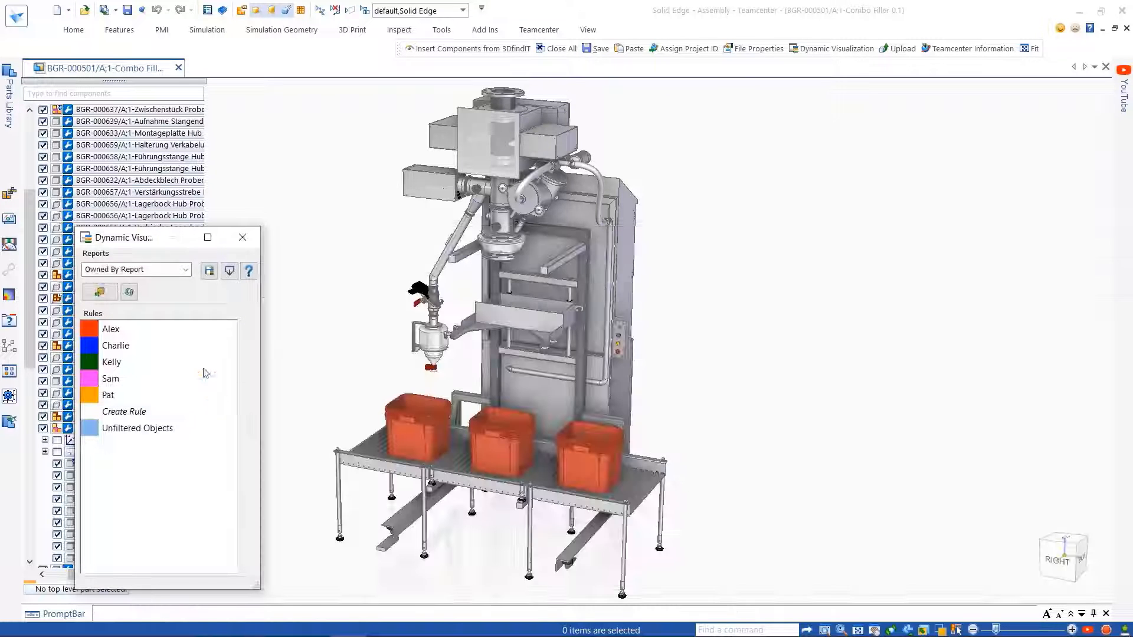
Display the updated Owned By Report colours on the assembly and select the orange owner rule.
drag(131, 244, 880, 162)
click(850, 211)
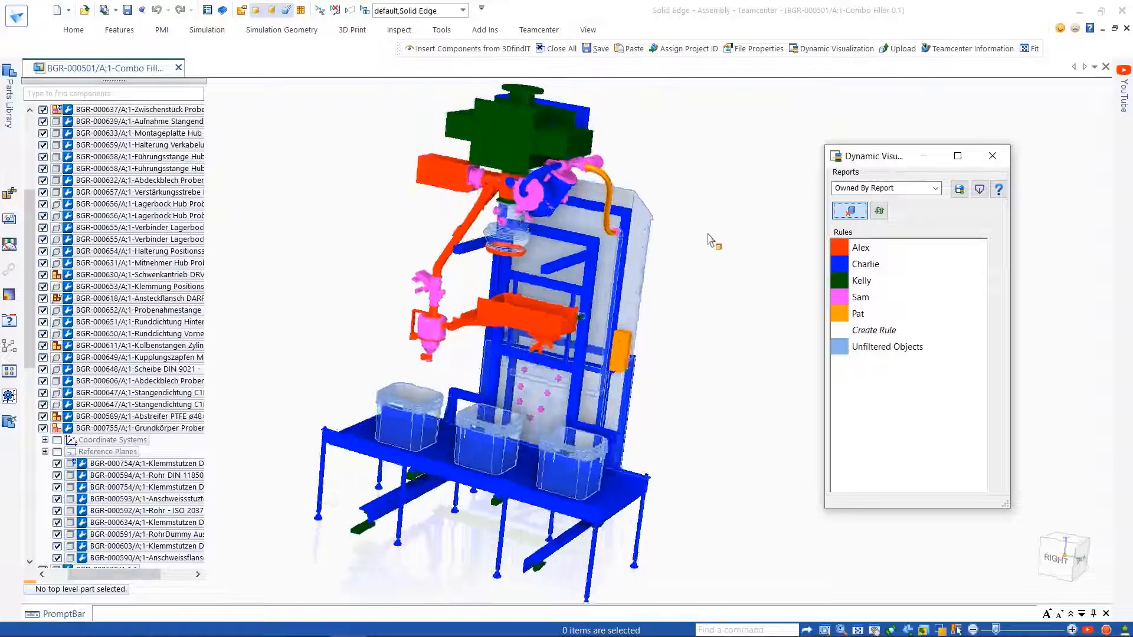
click(858, 314)
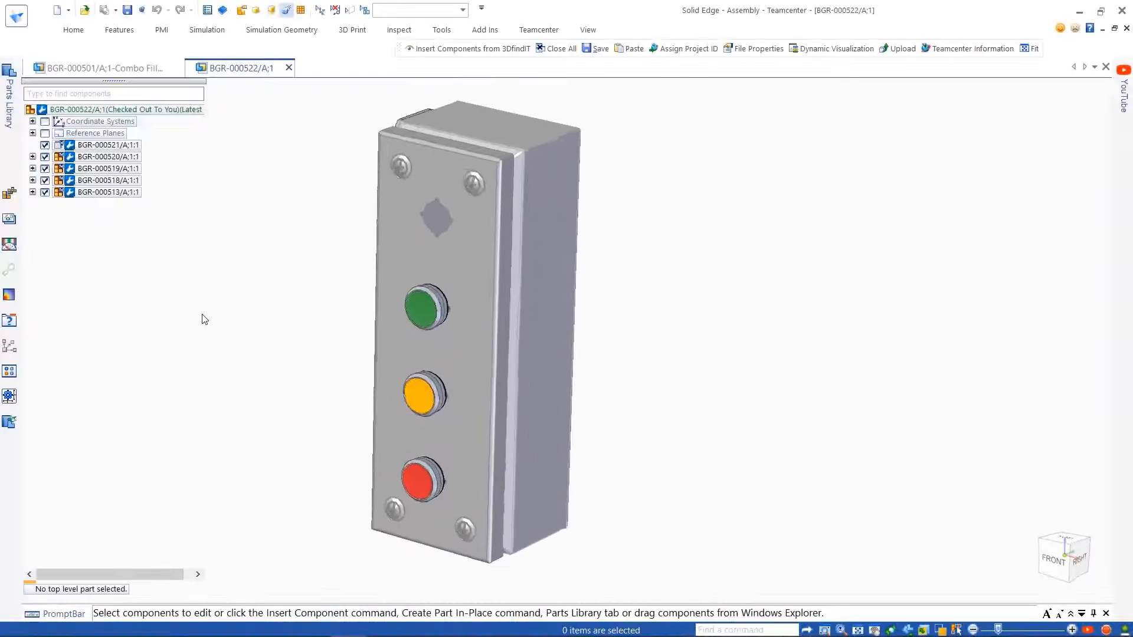
Search the 3DfindIT catalogs for part 3SU1051-6AA50-0AA0 to insert into BGR-000522, and open the Siemens front element for warning lights.
click(74, 30)
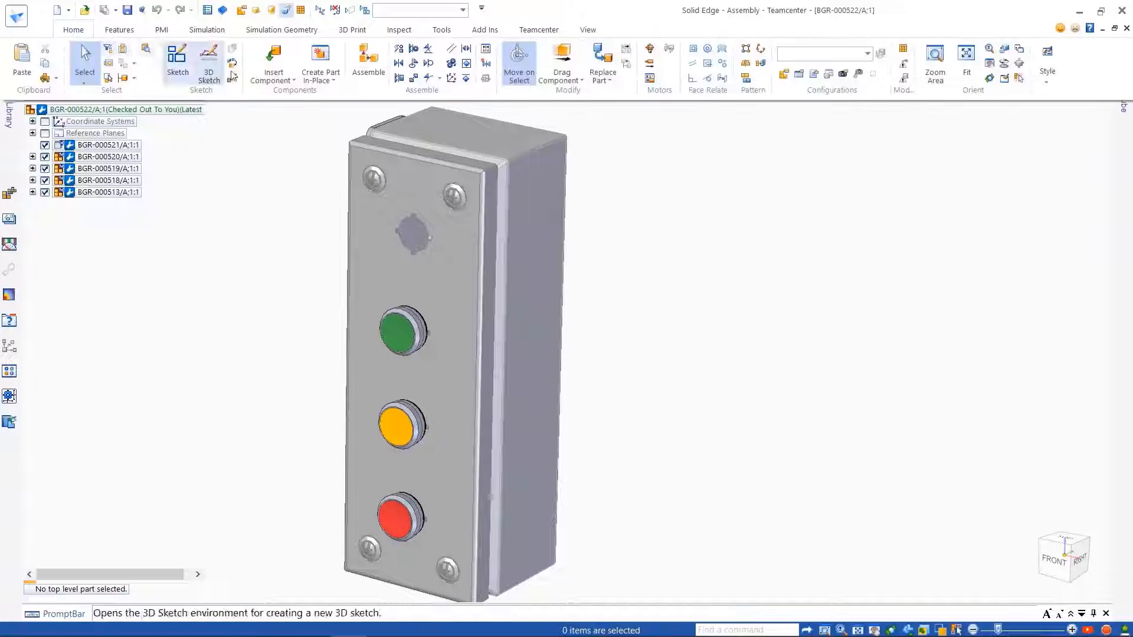
click(273, 68)
click(307, 147)
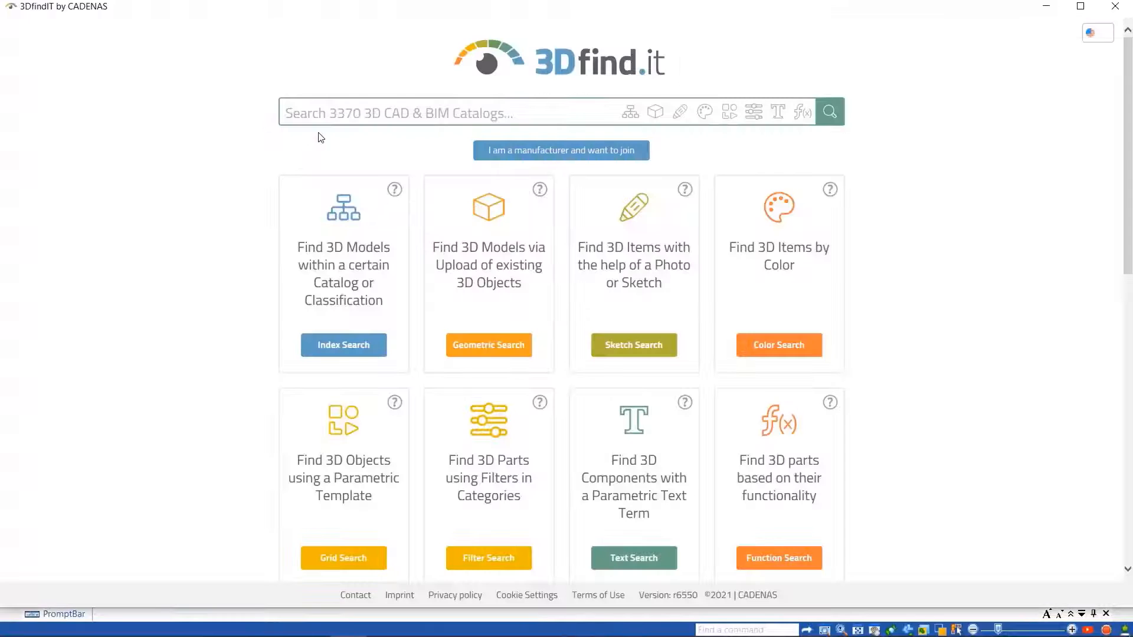
click(835, 113)
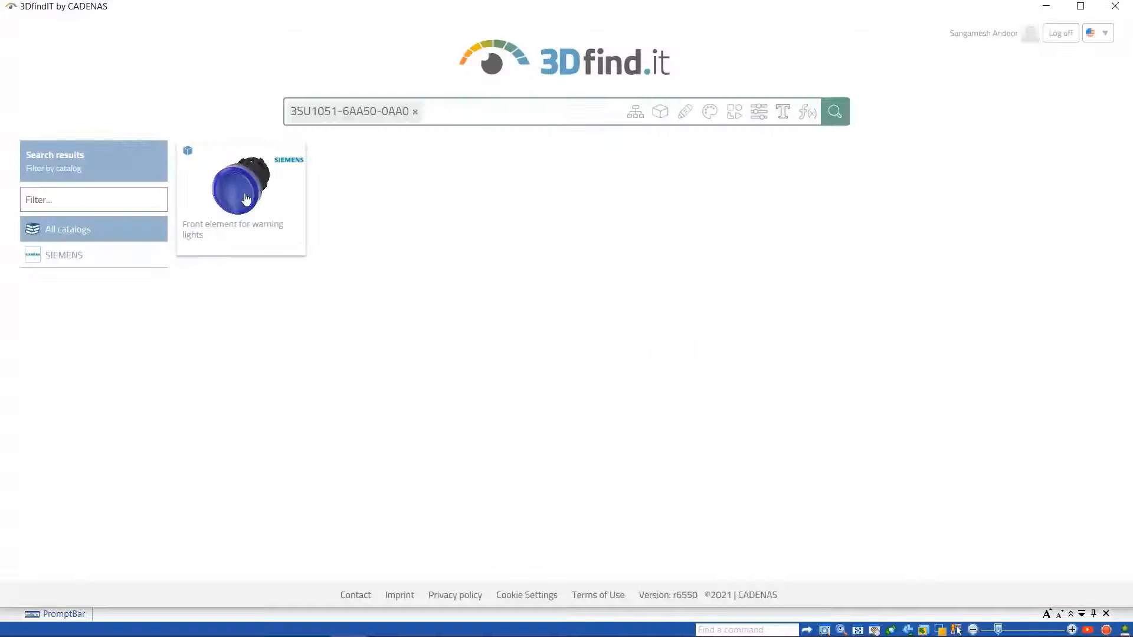
click(245, 200)
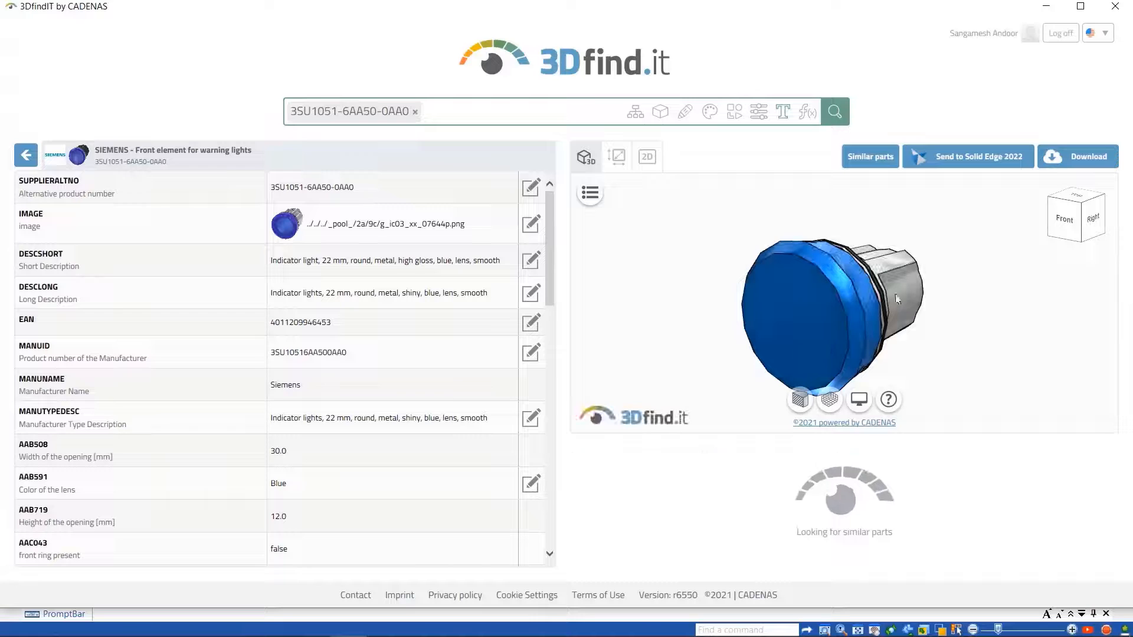
Send the blue warning light to Solid Edge 2022 and place it in the empty panel hole above the green button.
drag(858, 321, 879, 285)
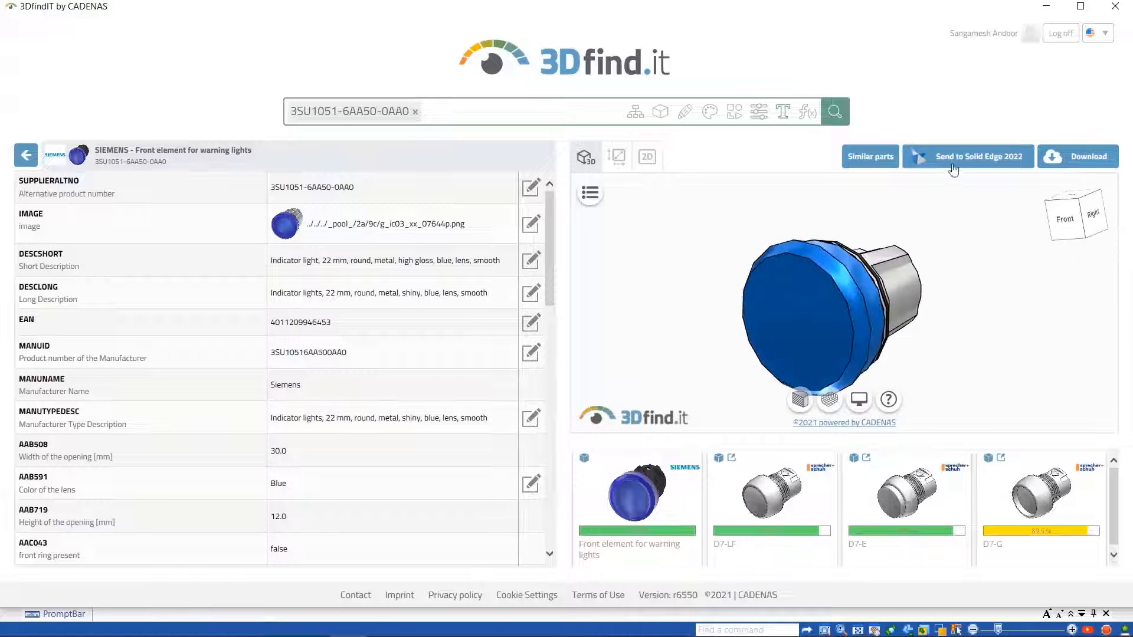
click(955, 161)
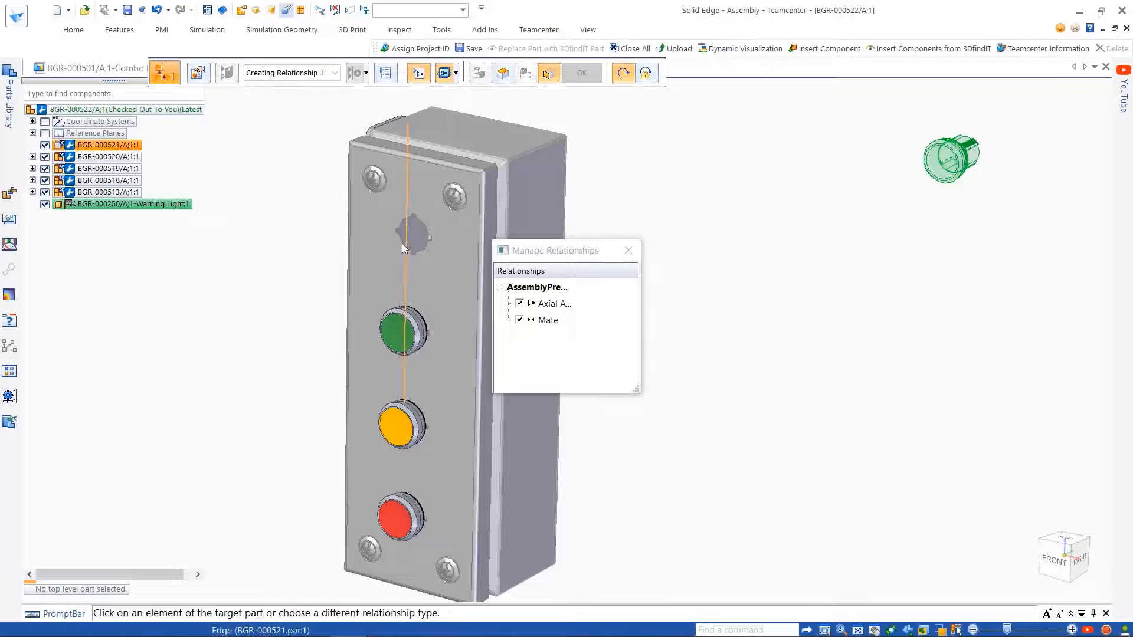
click(402, 244)
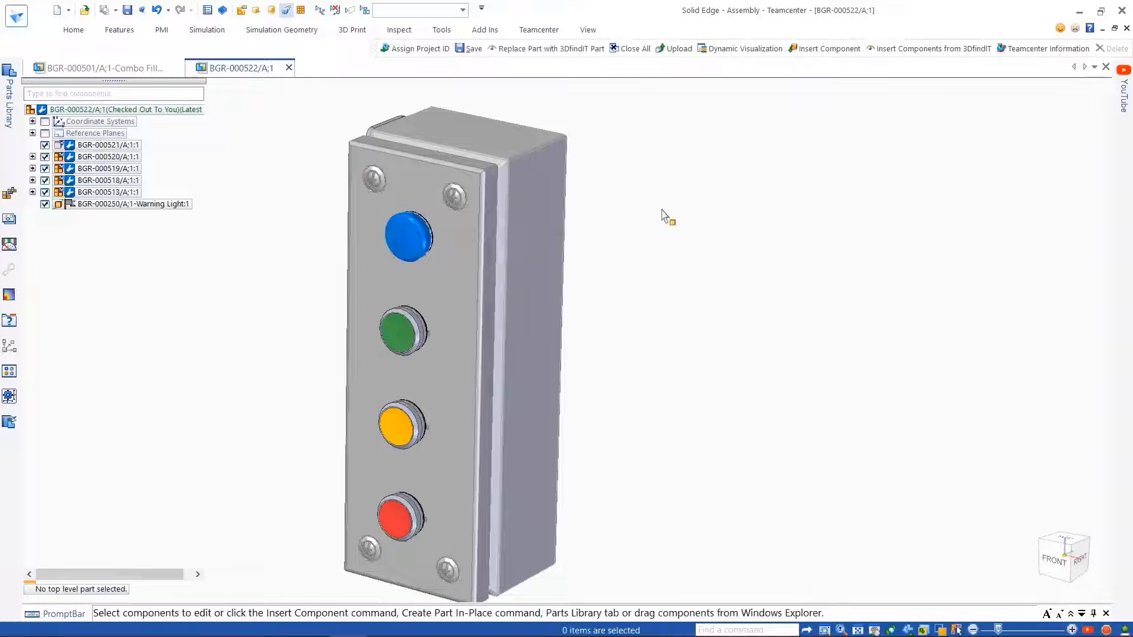
Assign the control box assembly BGR-000522 to projects BGR-250A and BGR-576H, and save it.
click(539, 29)
click(647, 59)
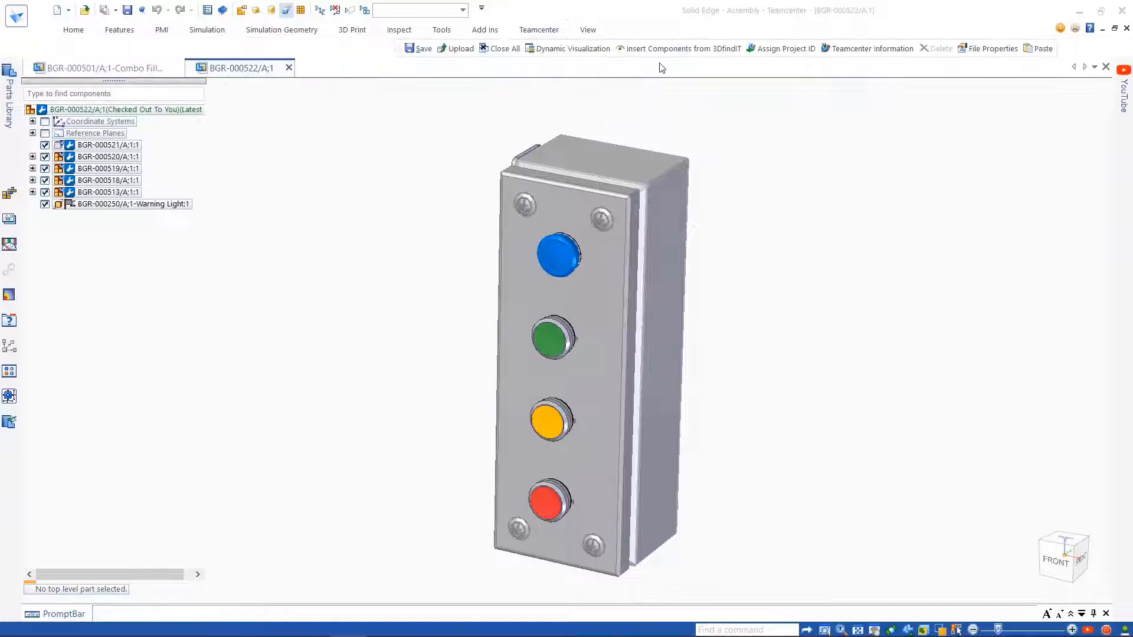
click(432, 272)
click(432, 289)
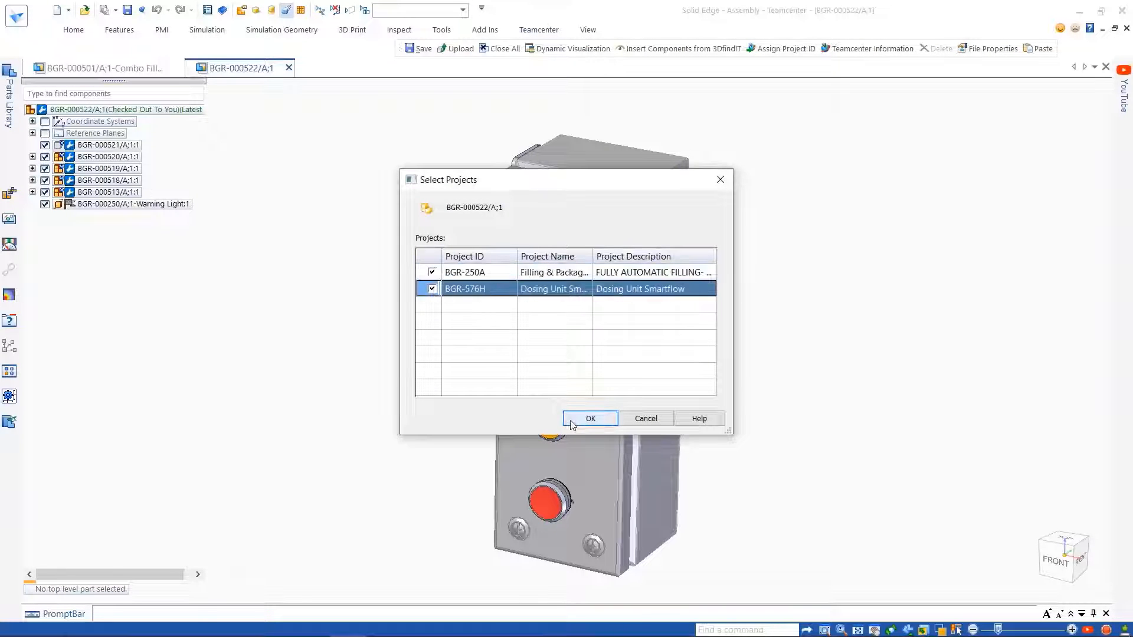
click(589, 418)
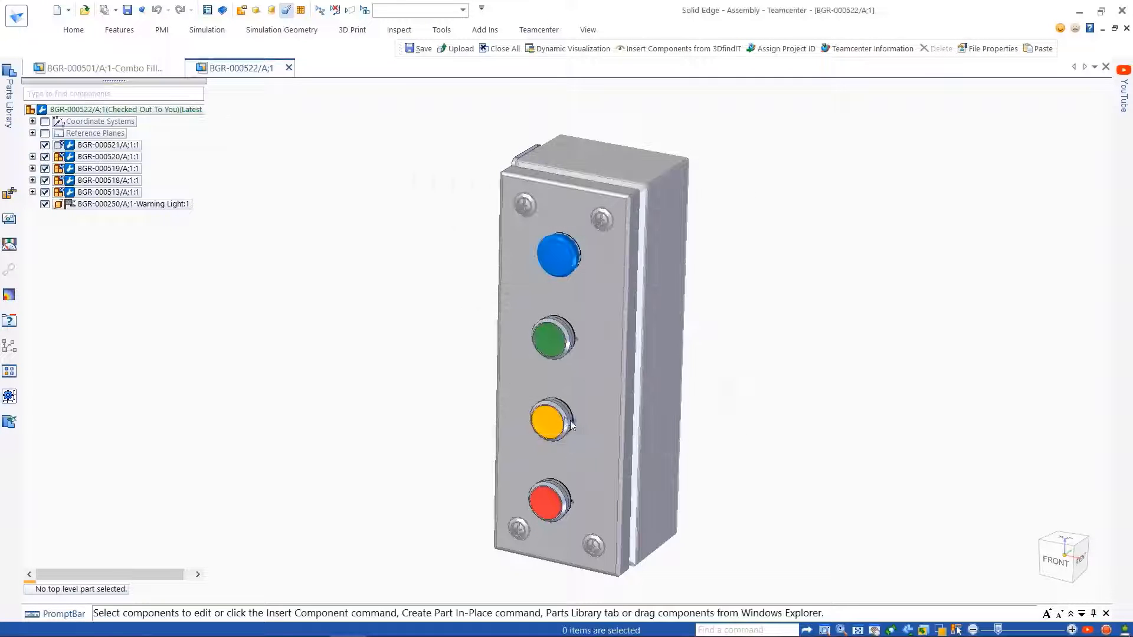
click(127, 11)
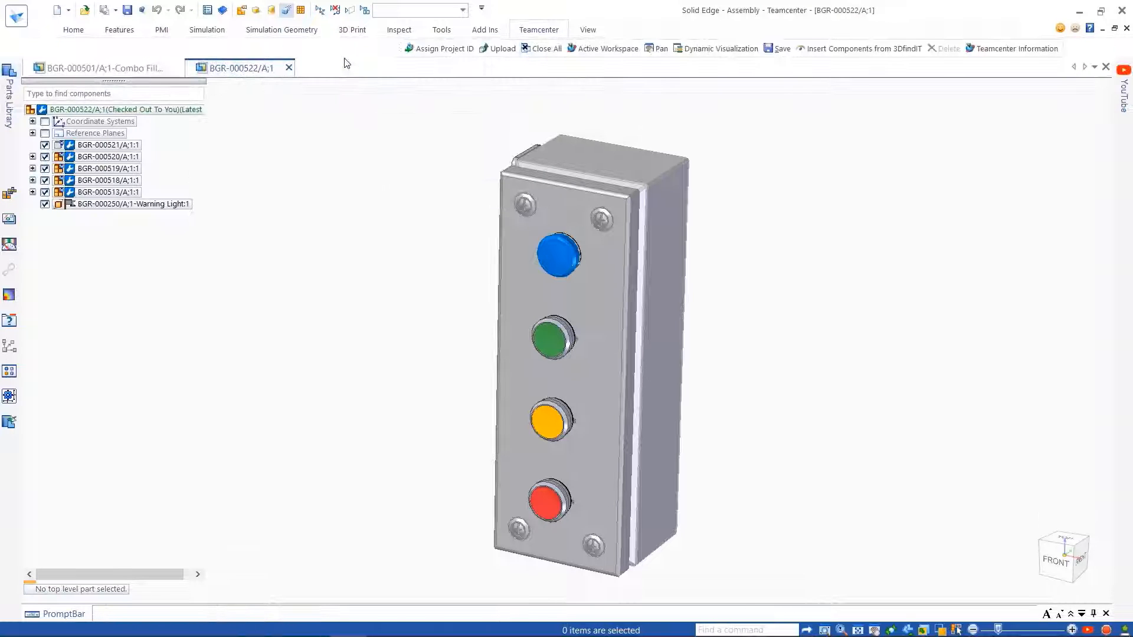
Select BGR-000522 in the Combo Filler assembly, open it in Active Workspace and check its project membership.
click(111, 68)
click(125, 517)
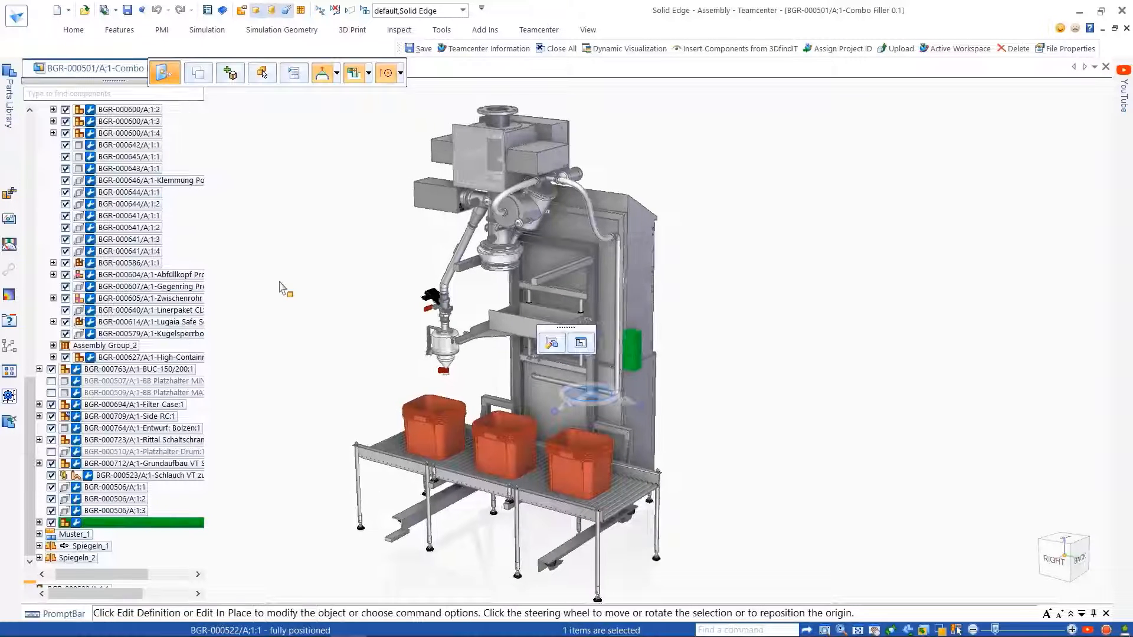
click(489, 48)
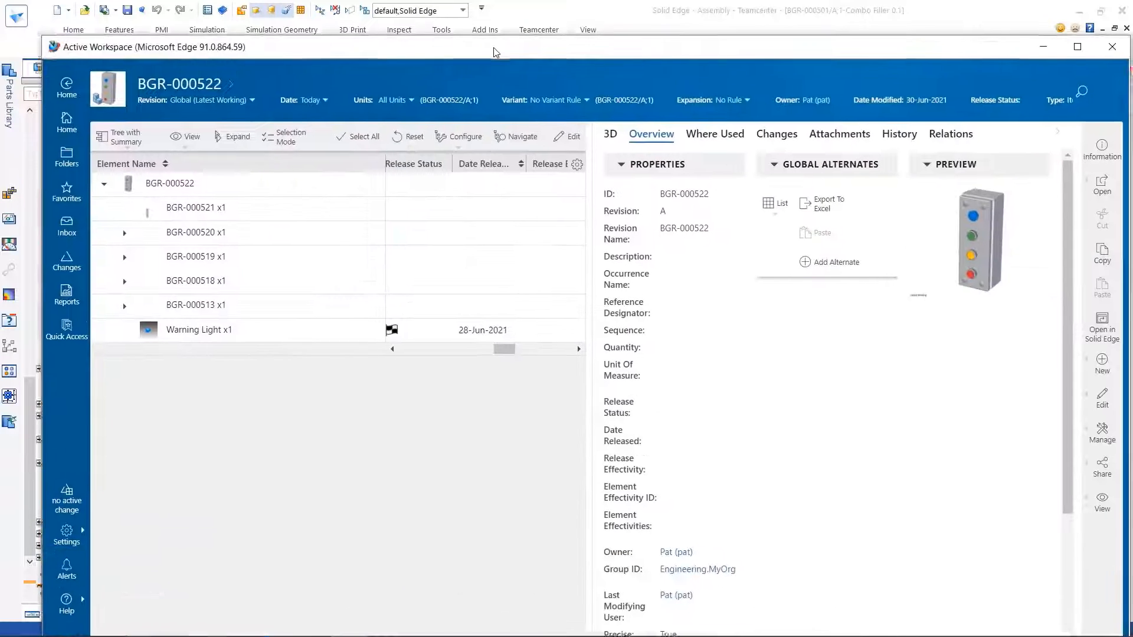
click(1079, 429)
click(1008, 562)
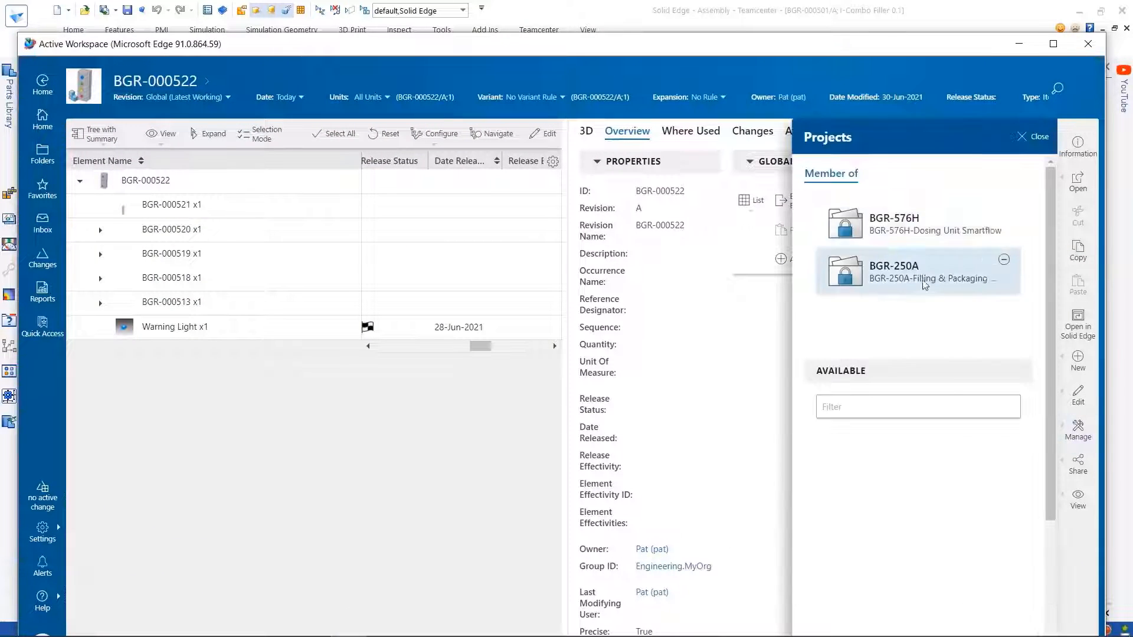
click(42, 120)
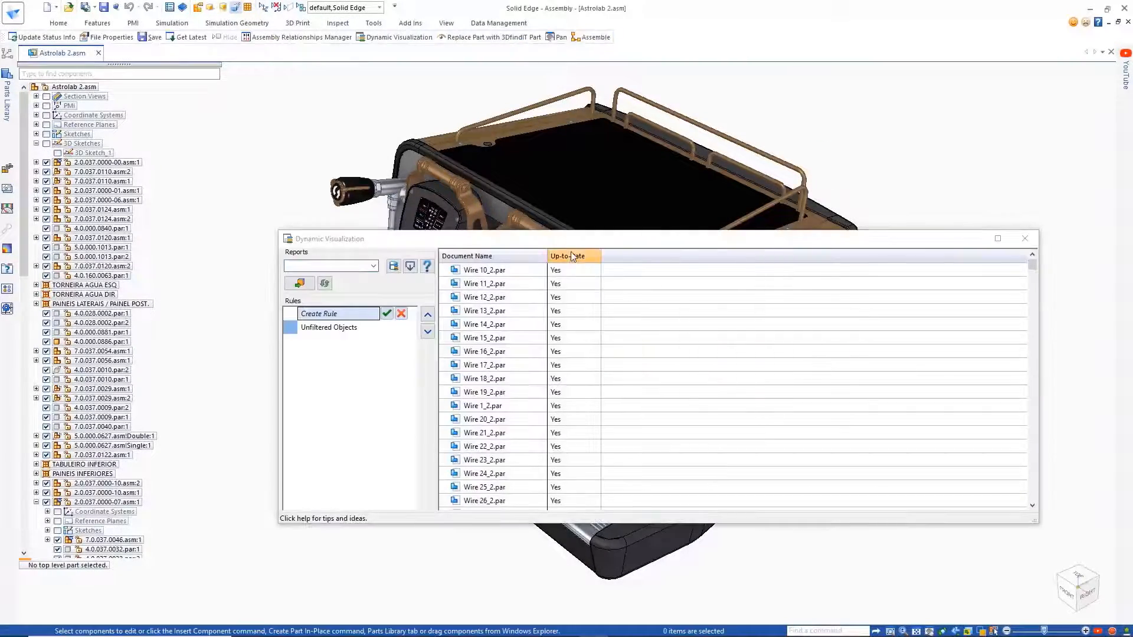
Add the Material column to the Dynamic Visualization component list for the Astrolab 2 assembly.
right_click(571, 252)
click(590, 300)
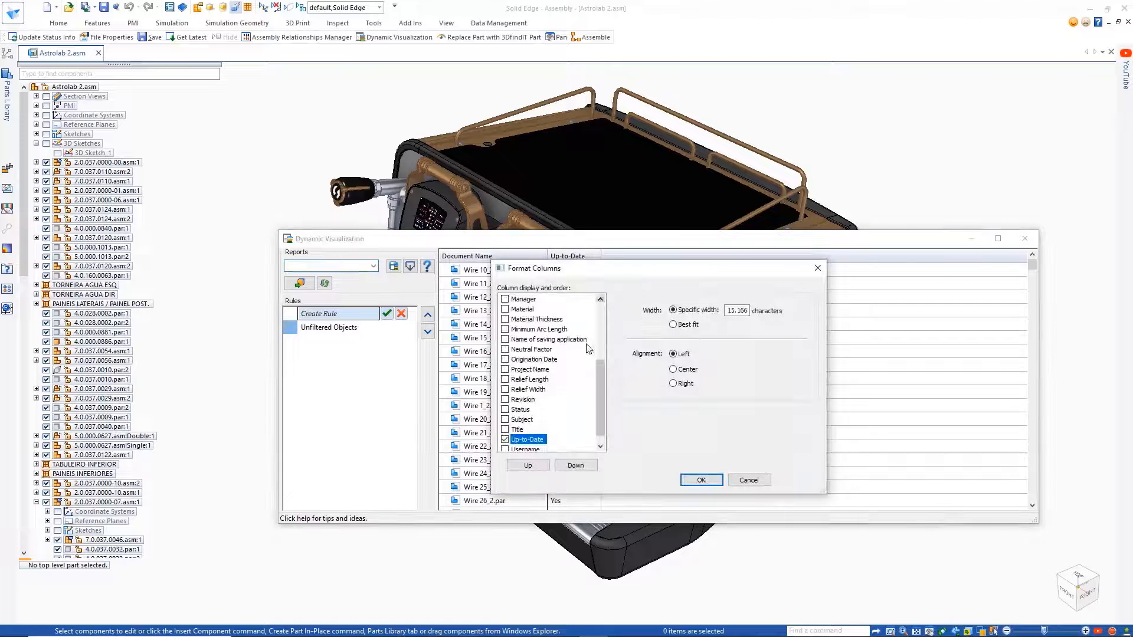
drag(601, 400, 506, 373)
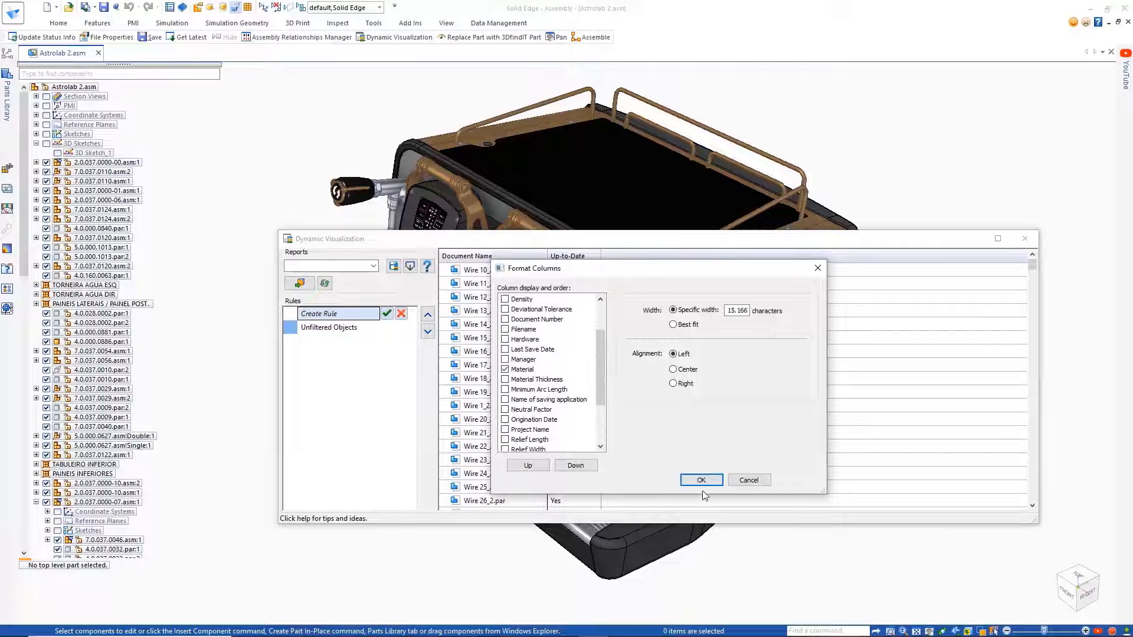
click(701, 481)
scroll(1000, 334, down, 8)
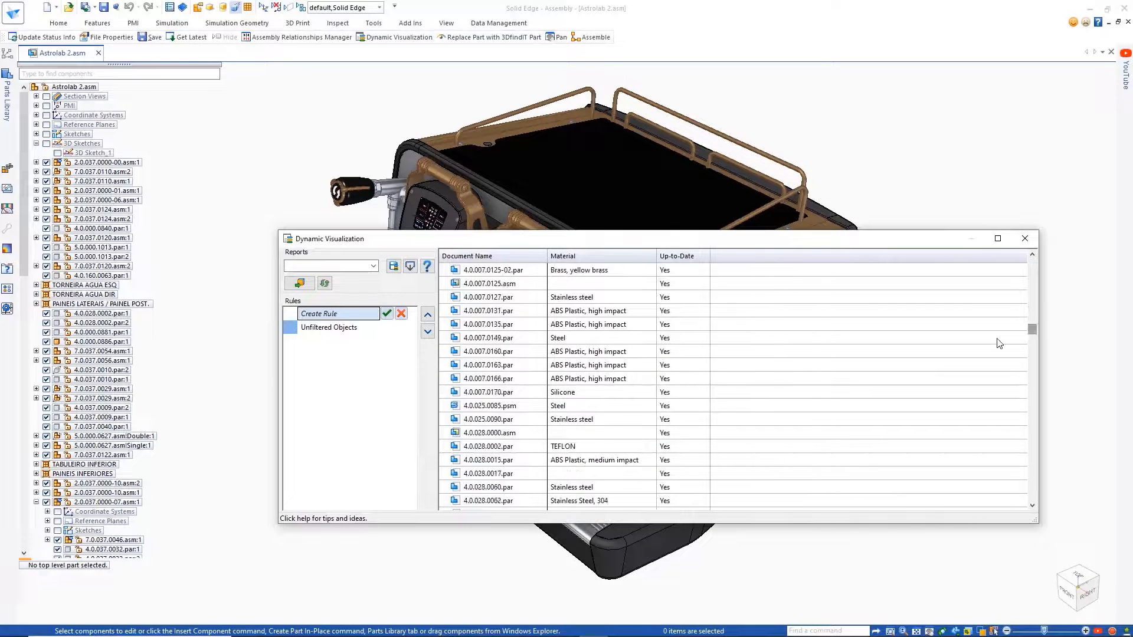
Load the Material Check report and create a rule that filters Material to Stainless Steel, 304.
click(305, 276)
click(427, 315)
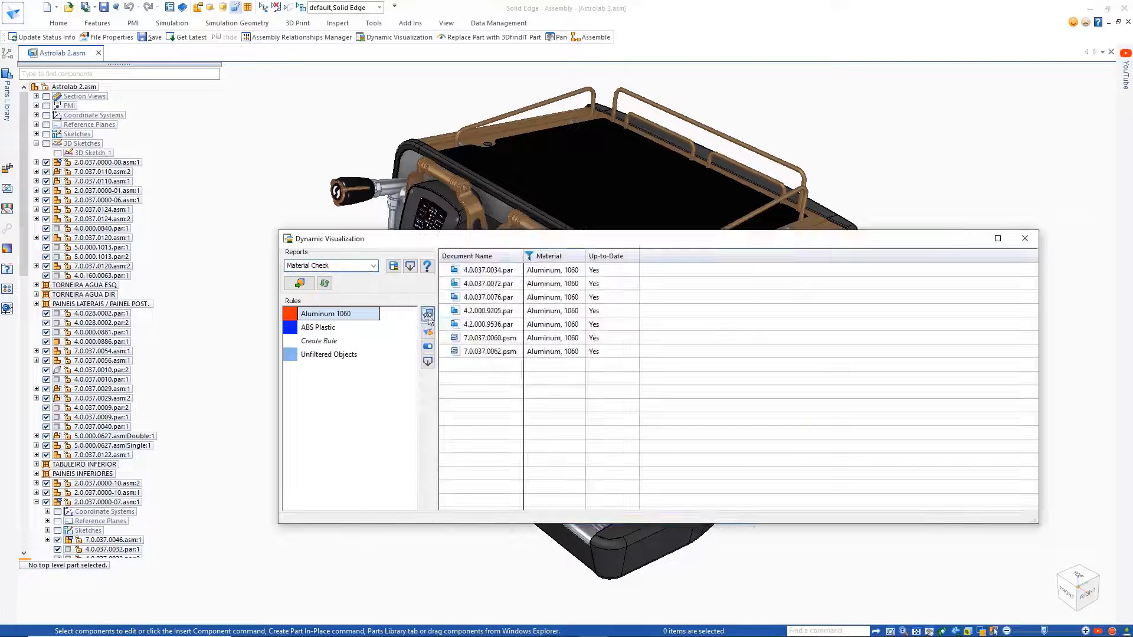
click(319, 340)
click(573, 256)
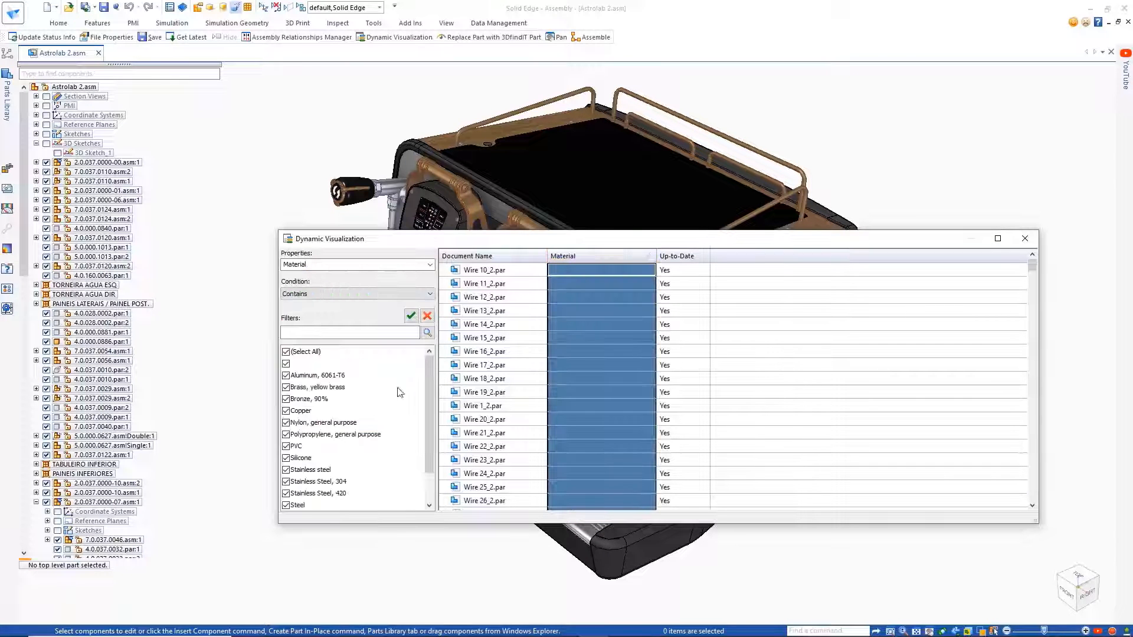
click(286, 483)
click(411, 317)
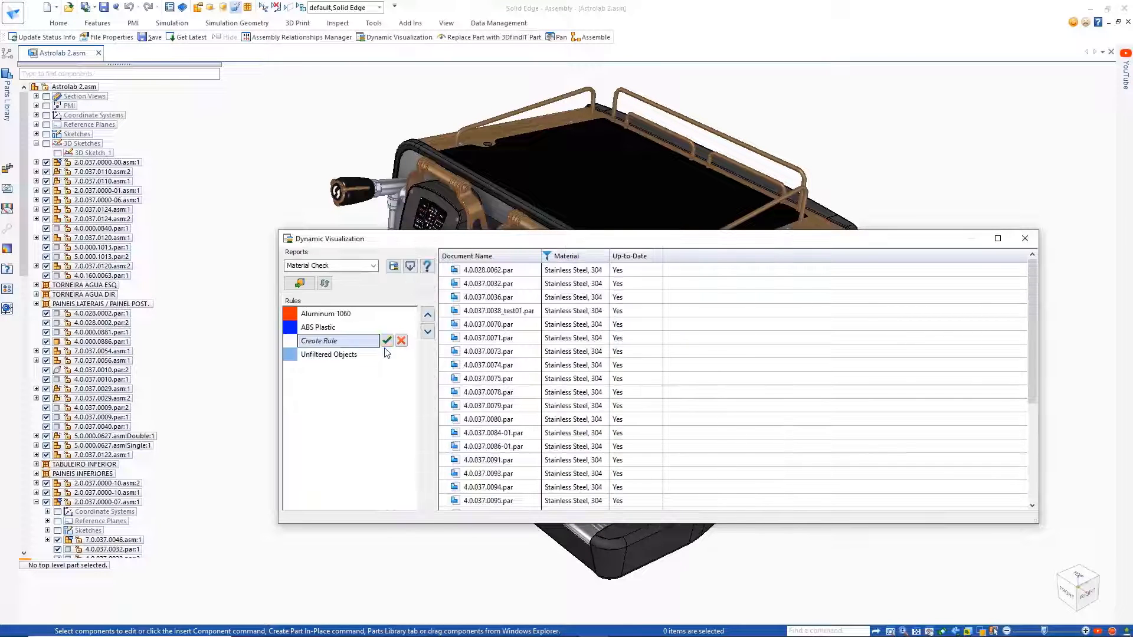
click(387, 342)
Rename the new dark green rule as Stainless Steel 304.
click(313, 341)
click(427, 362)
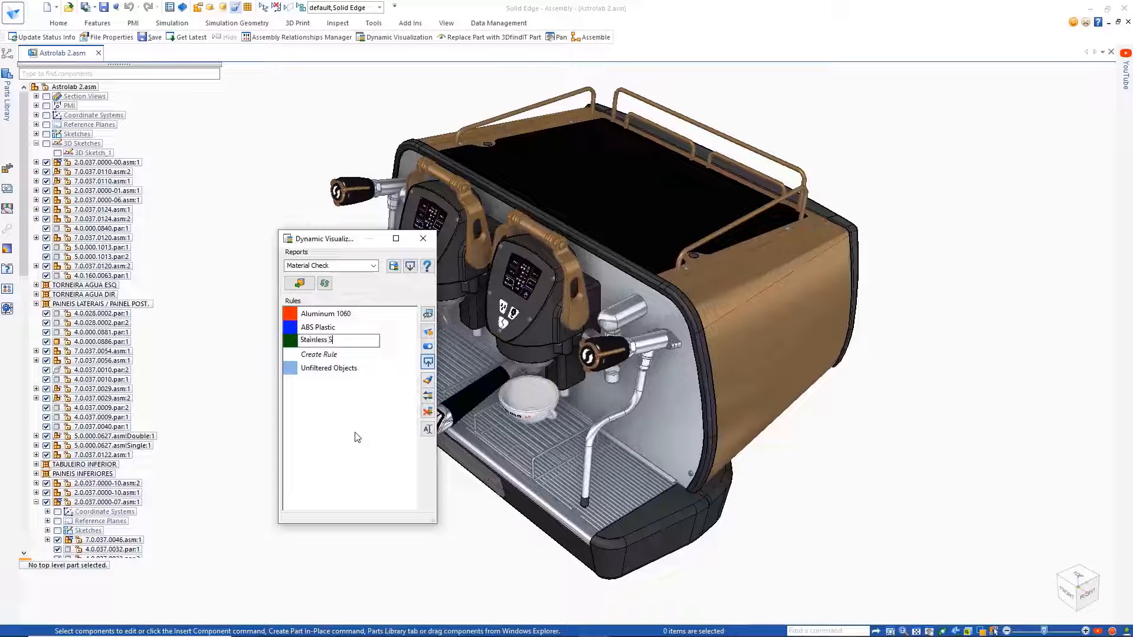
text(Stainless Steel 304)
key(Return)
Show the Material Check colours on the coffee machine and examine the material of the upper tray wires.
click(299, 283)
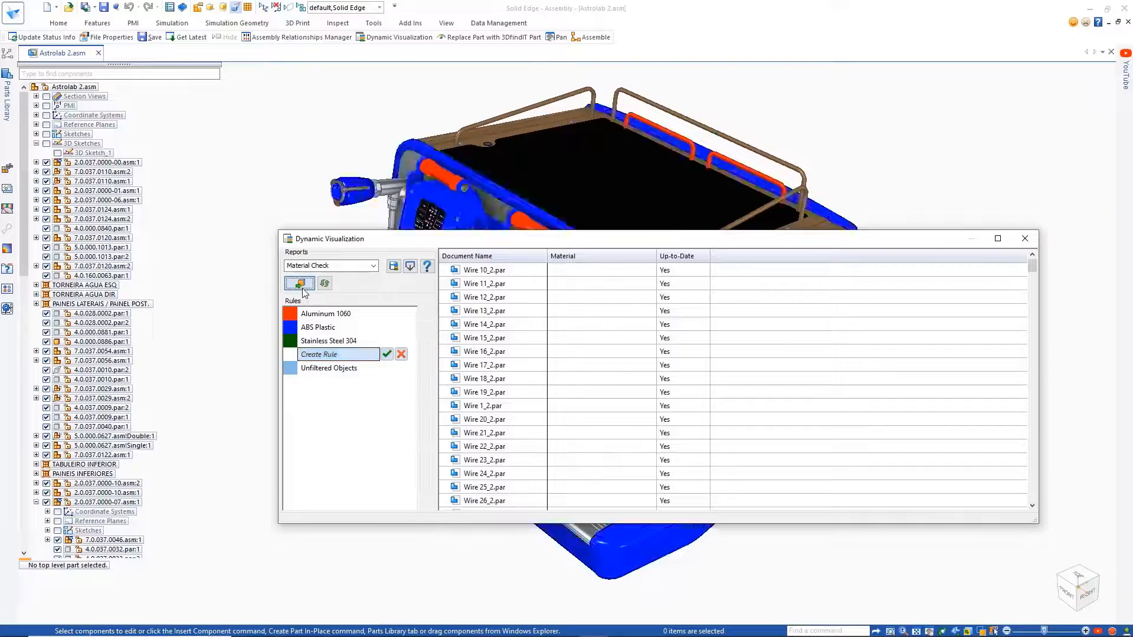
drag(330, 238, 210, 152)
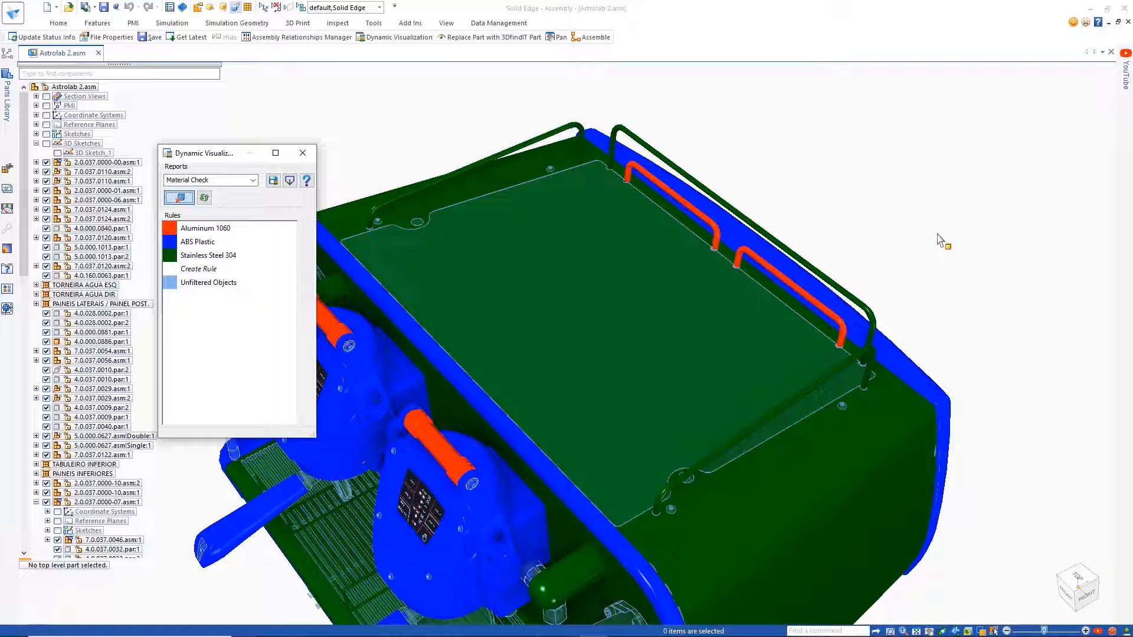
click(303, 153)
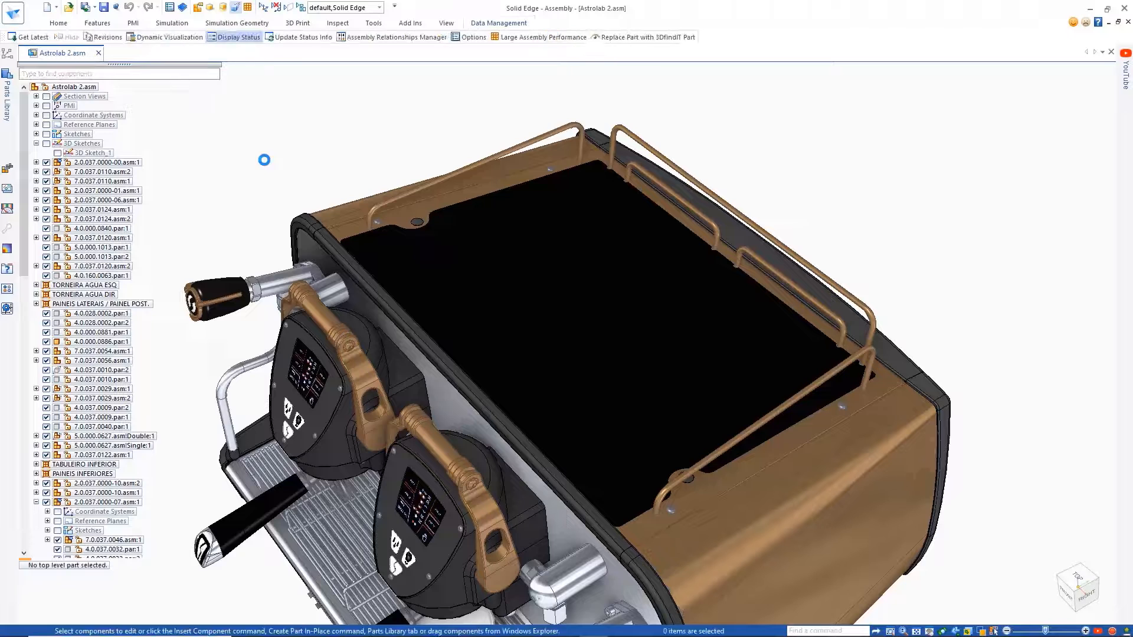
Replace all occurrences of the outdated tray wire 4.0.037.0034.par with its newer revision 4.0.037.0034-01.par.
scroll(184, 244, down, 13)
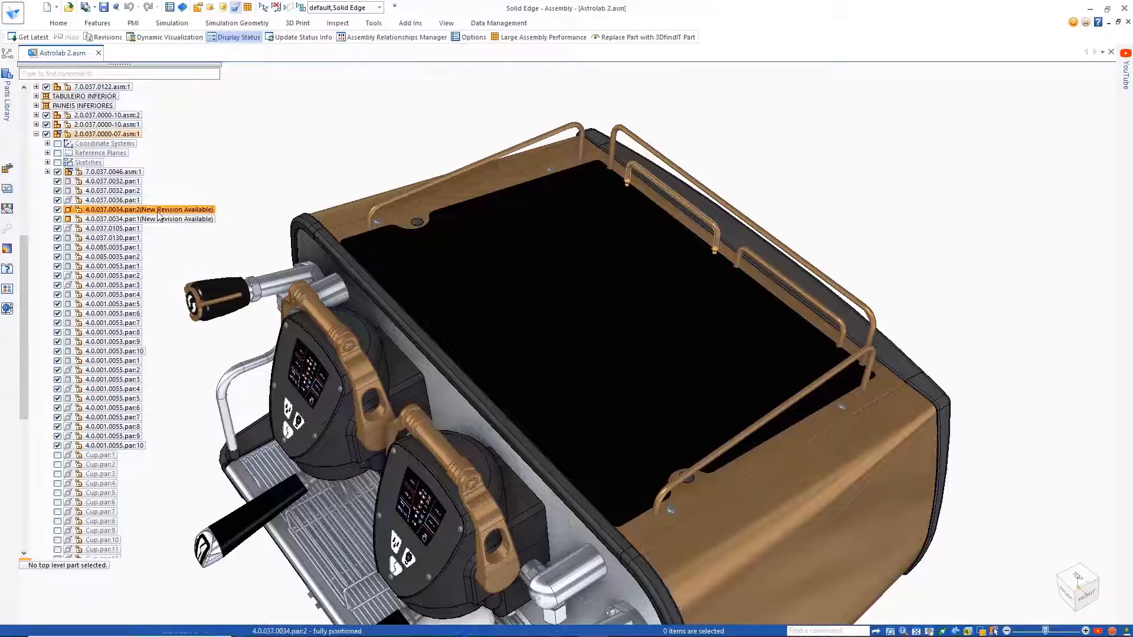
click(499, 23)
click(80, 67)
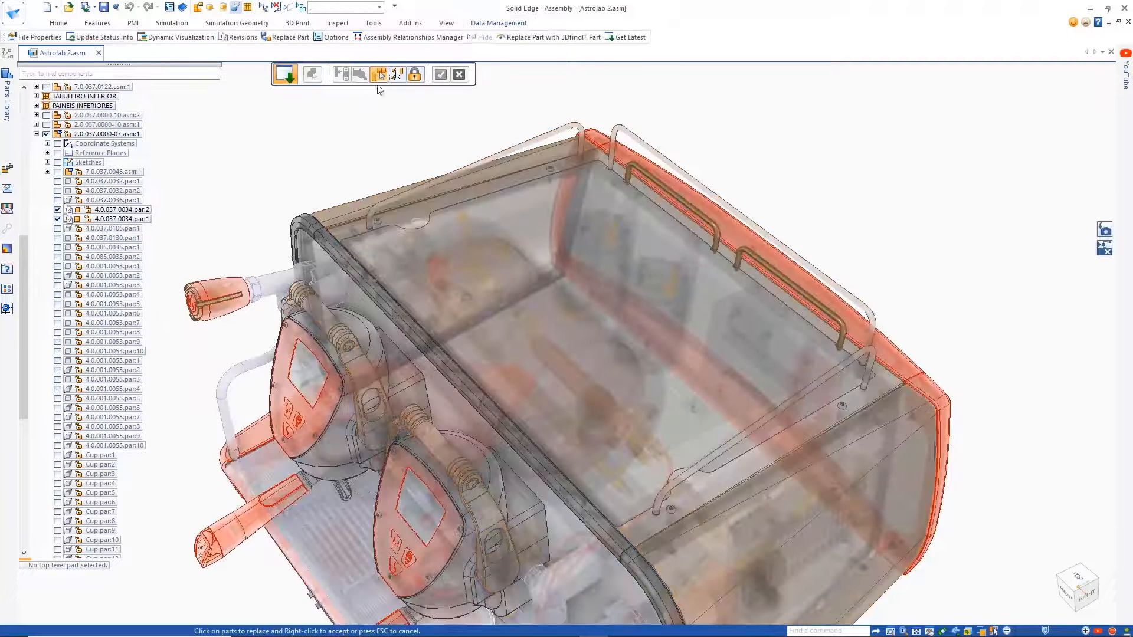
click(378, 74)
click(396, 74)
click(440, 74)
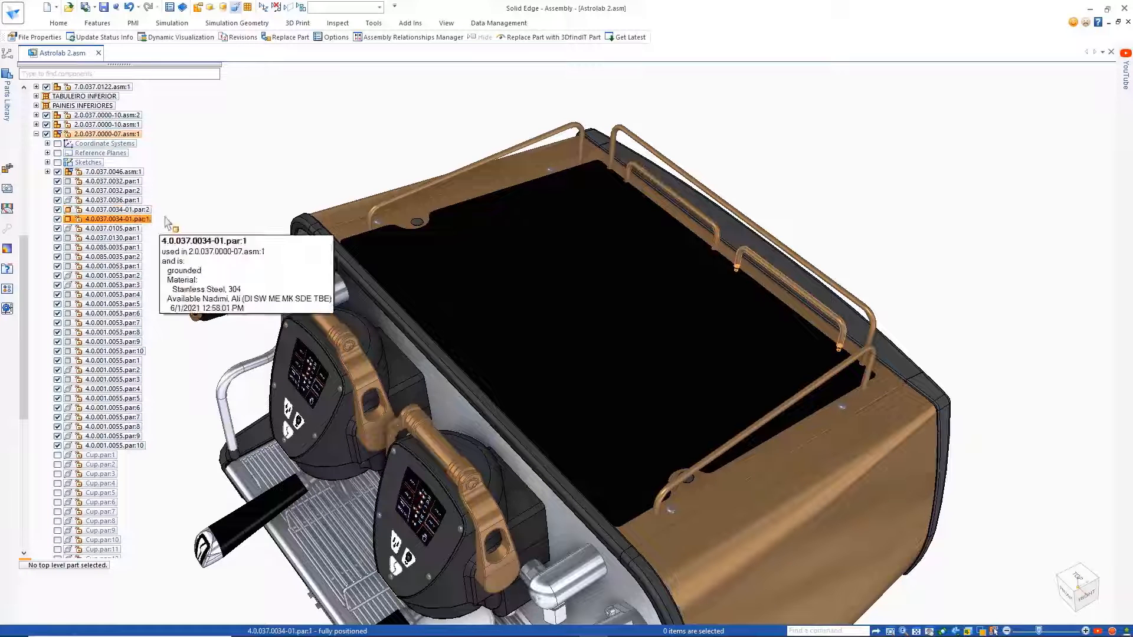
Reopen Dynamic Visualization and check the replaced tray wires against the Material Check report colours.
click(338, 23)
click(394, 52)
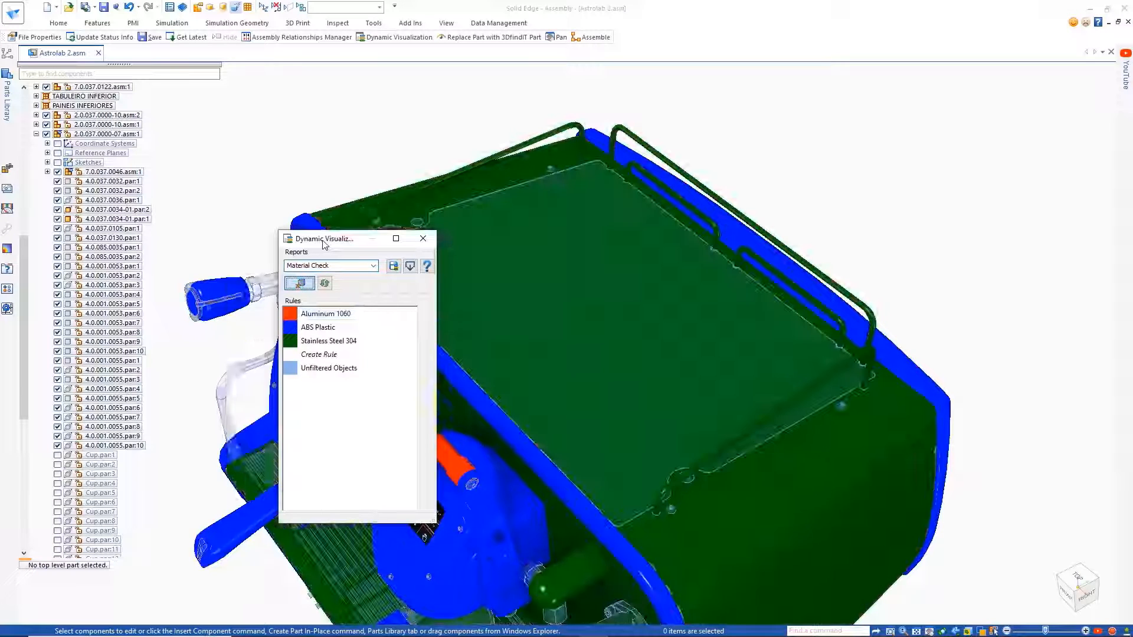
drag(324, 241, 202, 126)
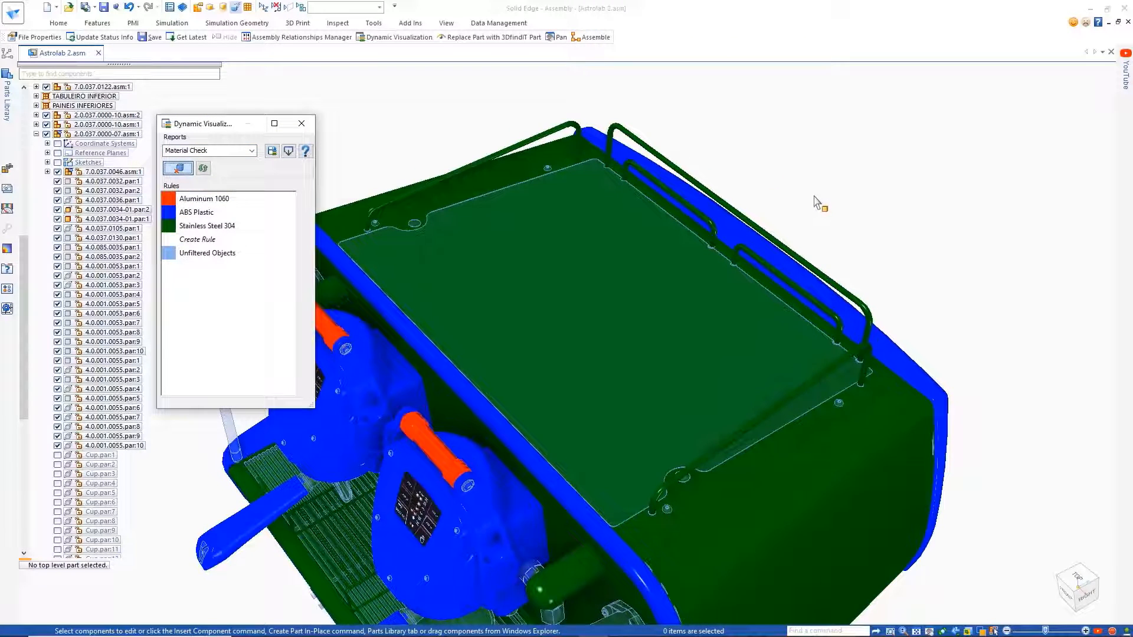
click(301, 123)
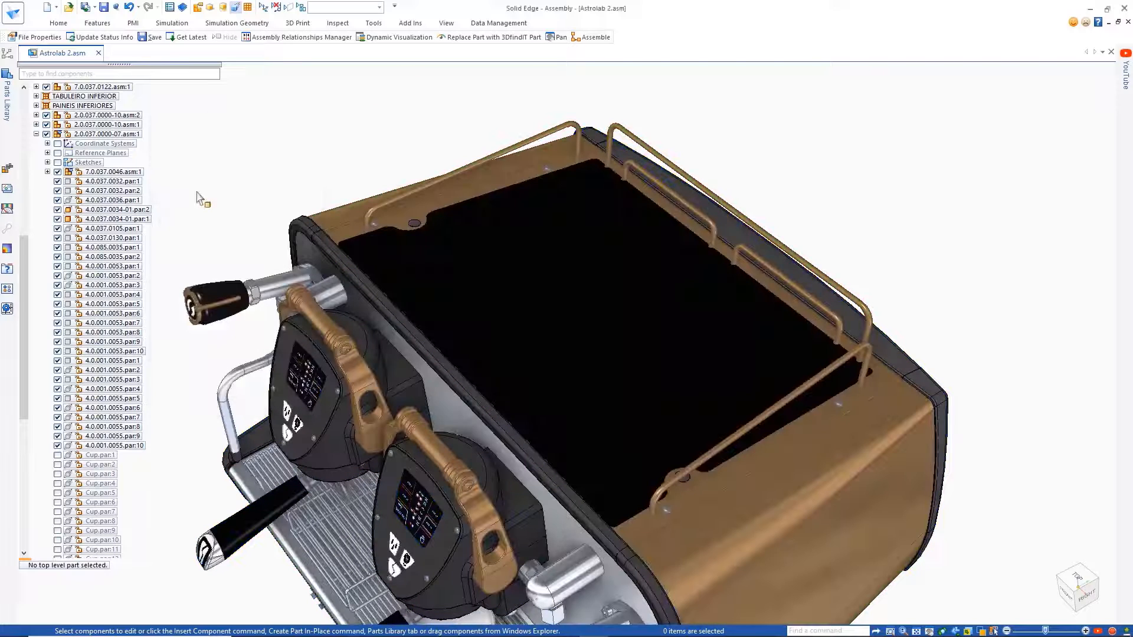
Open the property manager for tray wire 4.0.037.0034-01.par:2 and limit the list to editable properties.
click(118, 210)
click(493, 21)
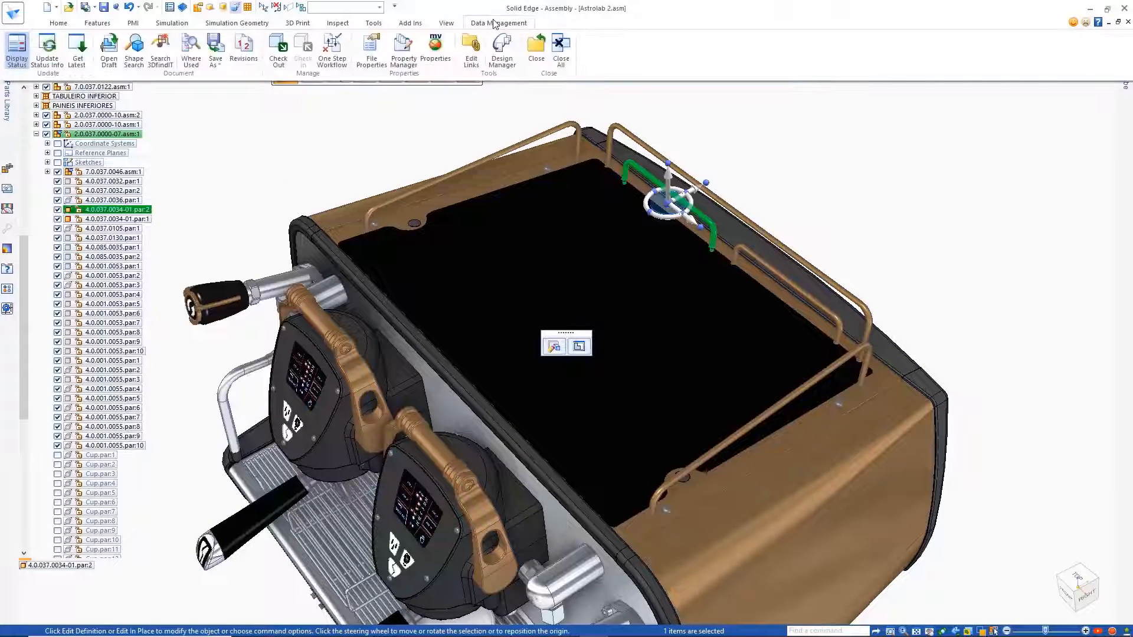
click(403, 51)
drag(788, 307, 782, 407)
double_click(463, 465)
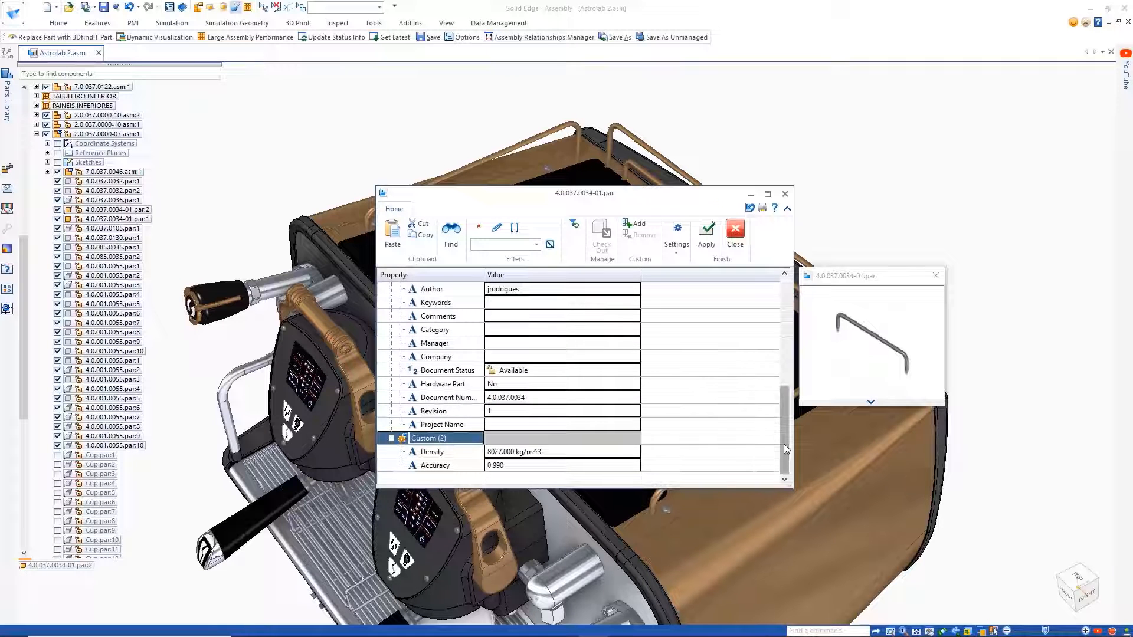
drag(784, 449, 780, 413)
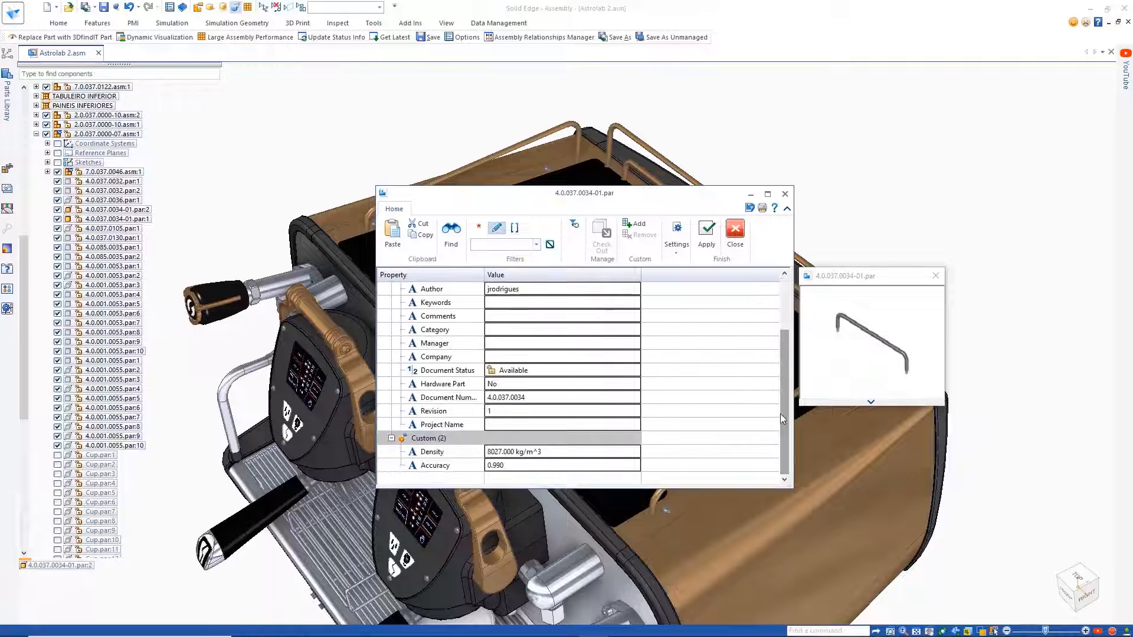
Add the custom property Finish to the tray wire and choose its value from the predefined finishes.
click(635, 224)
click(478, 466)
click(437, 495)
click(613, 463)
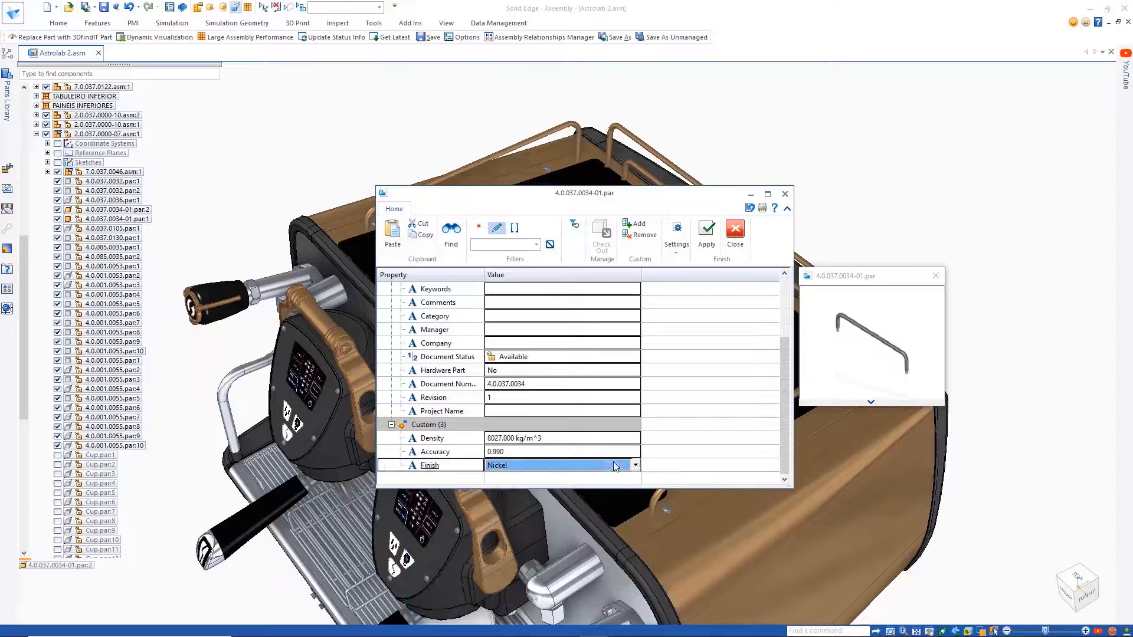
click(636, 466)
click(495, 513)
Filter the tray wire's properties by "comm" to find Comments, apply the property changes and close the property manager.
click(392, 425)
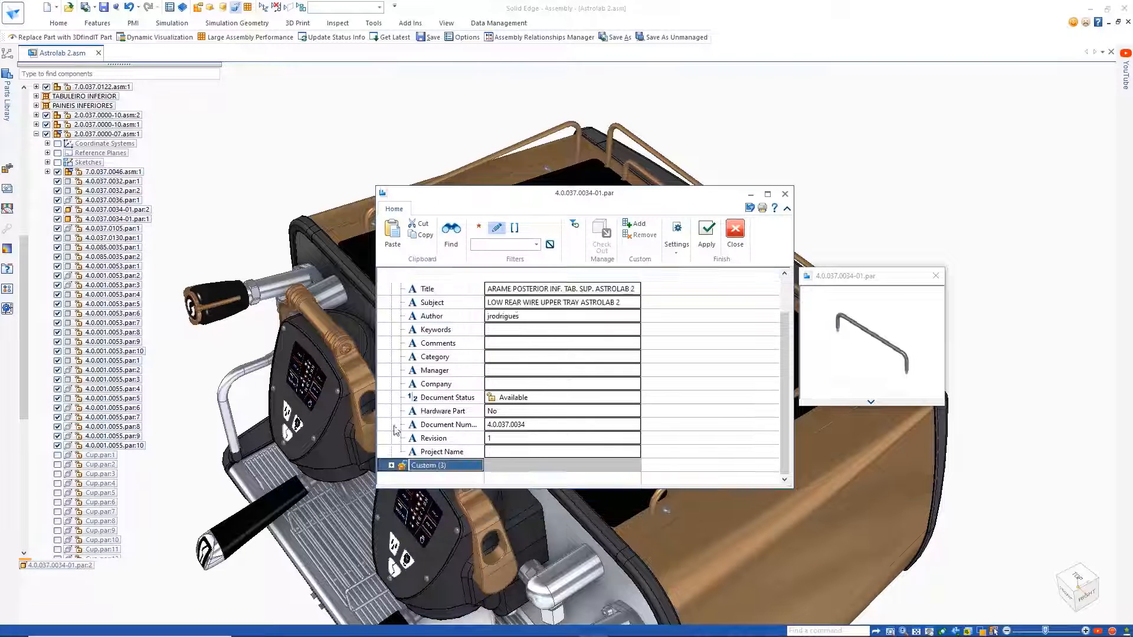
click(503, 246)
key(Return)
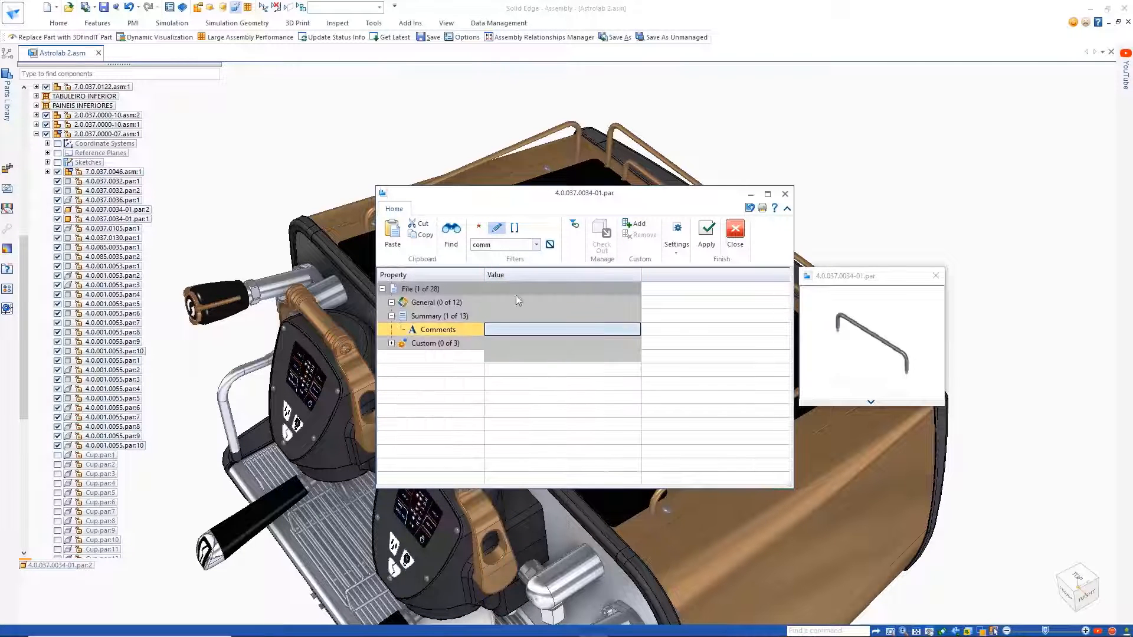
click(704, 243)
click(734, 239)
click(832, 190)
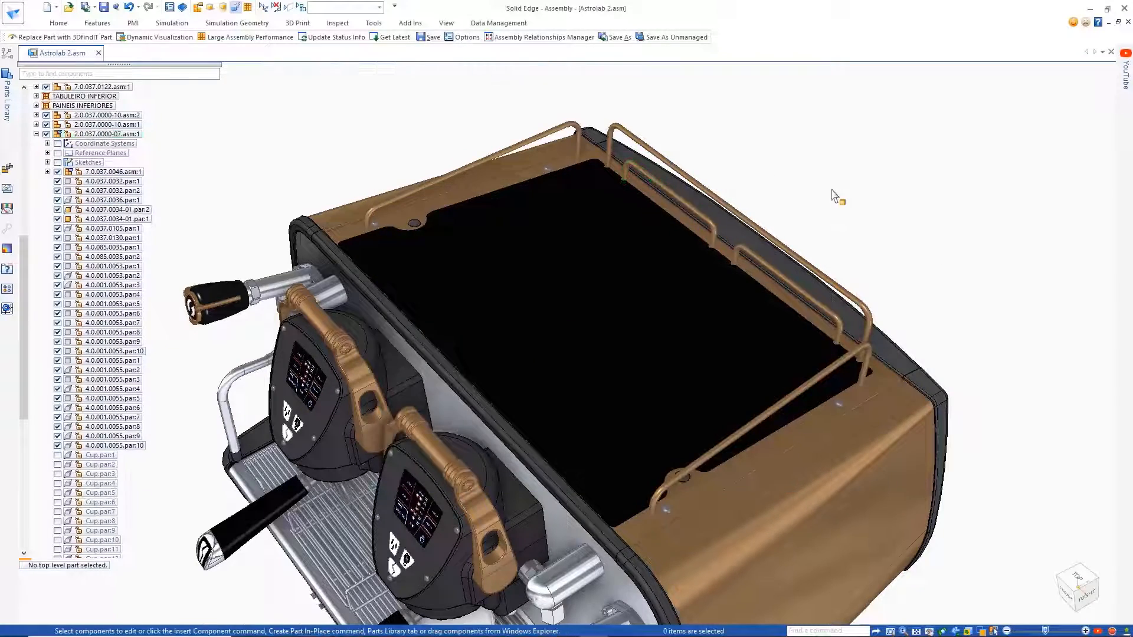
Start replacing the black foot 4.0.000.0799.par:2 under the machine with a 3DfindIT part, running a geometric search for similar components.
middle_drag(832, 190, 876, 203)
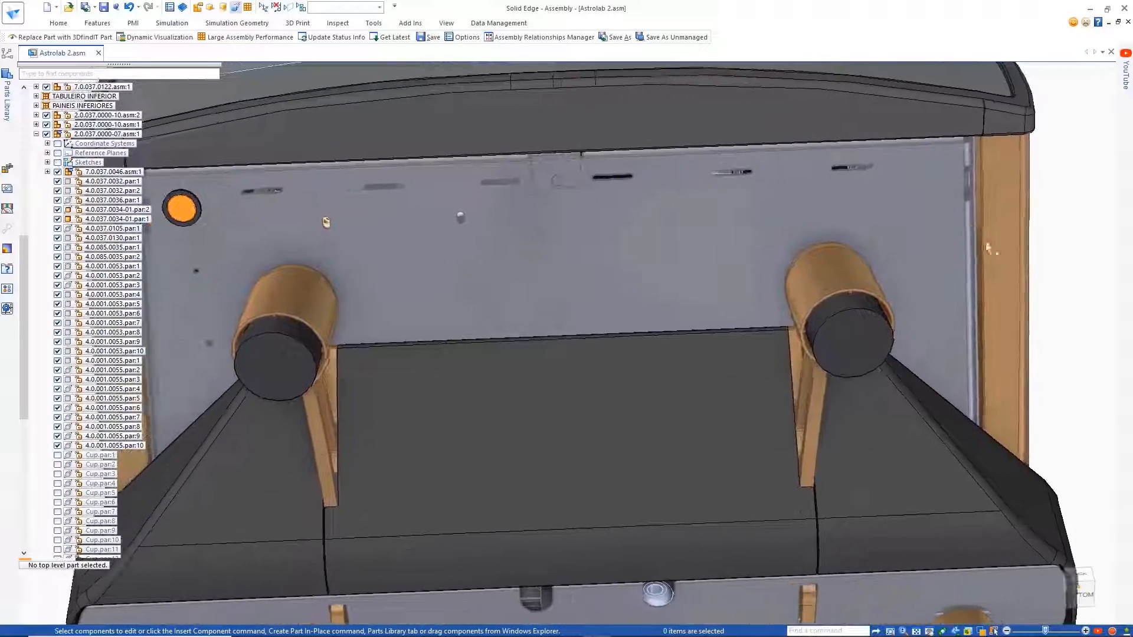
click(517, 25)
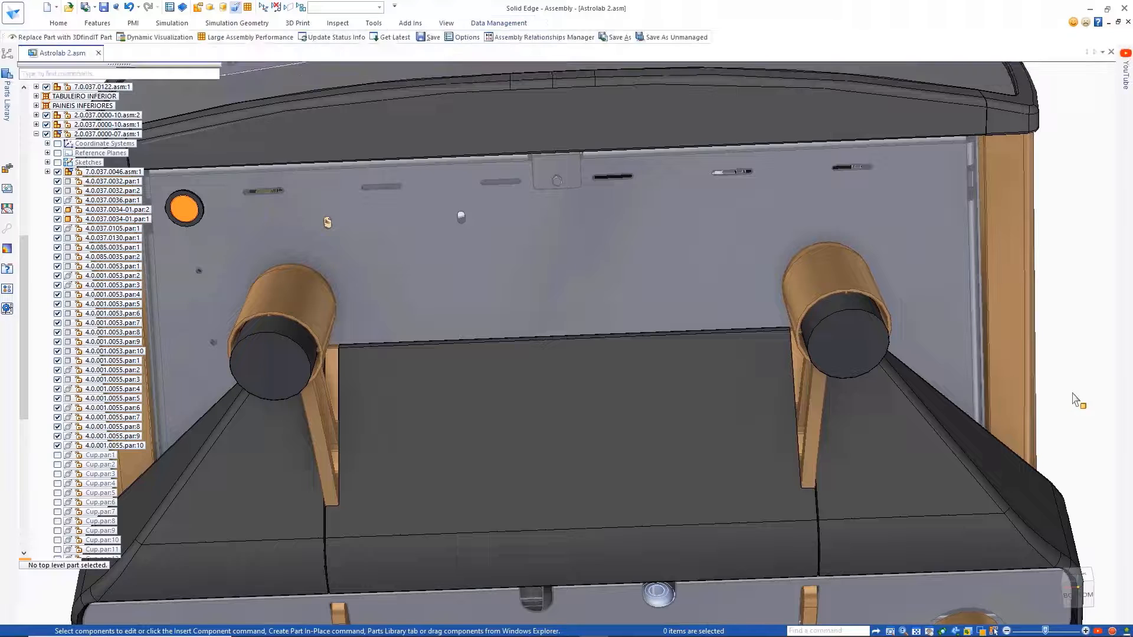
click(846, 345)
click(364, 75)
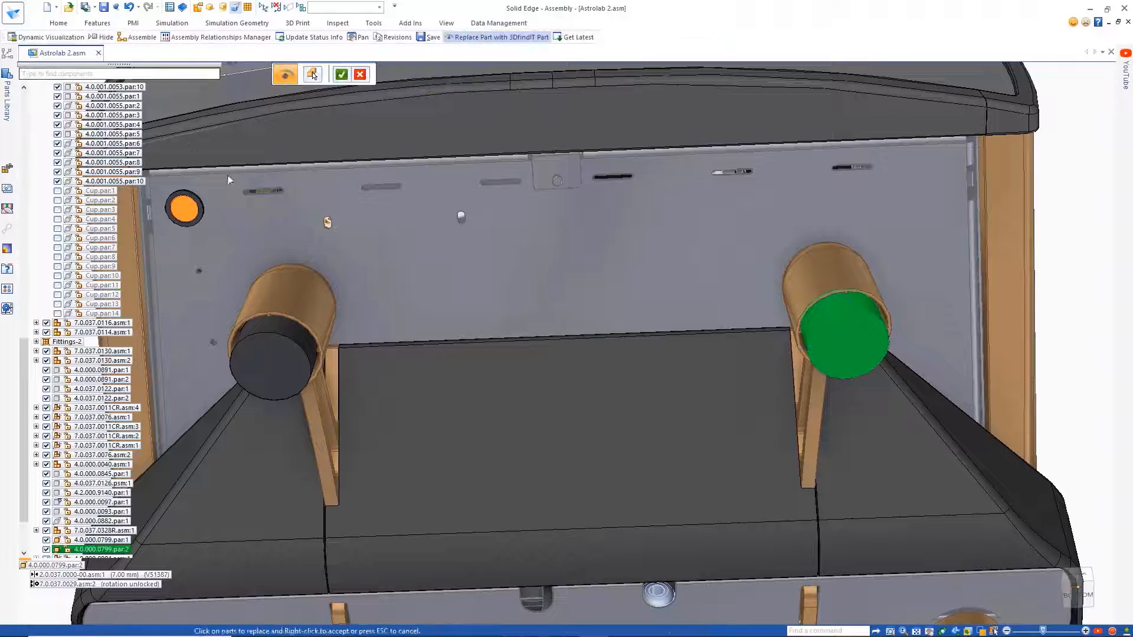
click(341, 81)
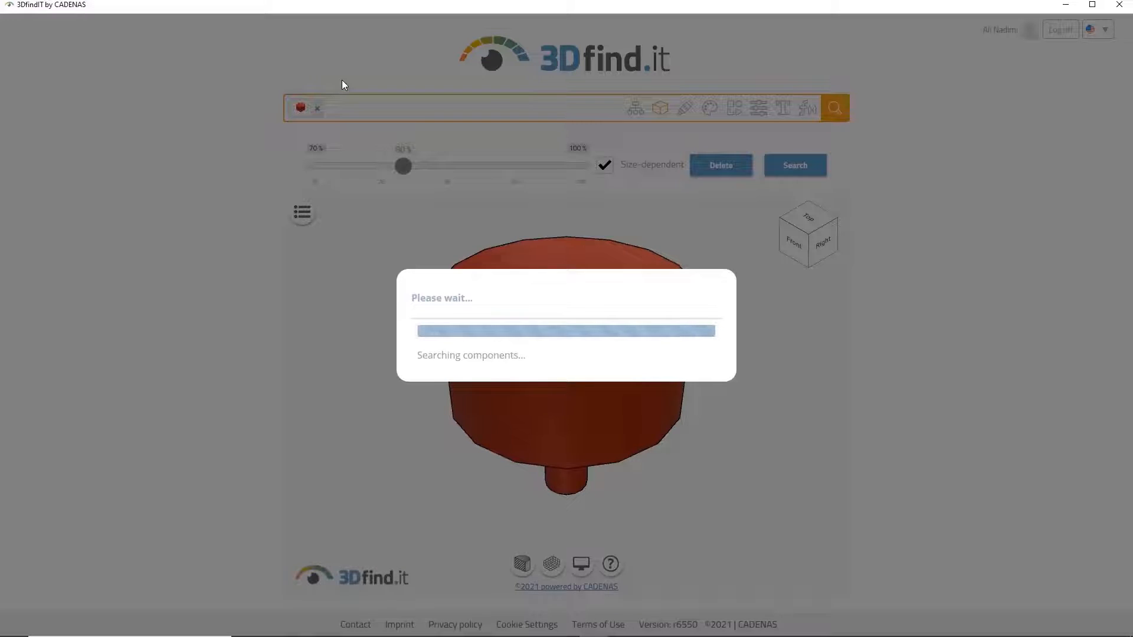
Limit the similar-component results to the HPC catalog and open the D-KON conical elasto buffer with male mounting.
scroll(161, 330, down, 5)
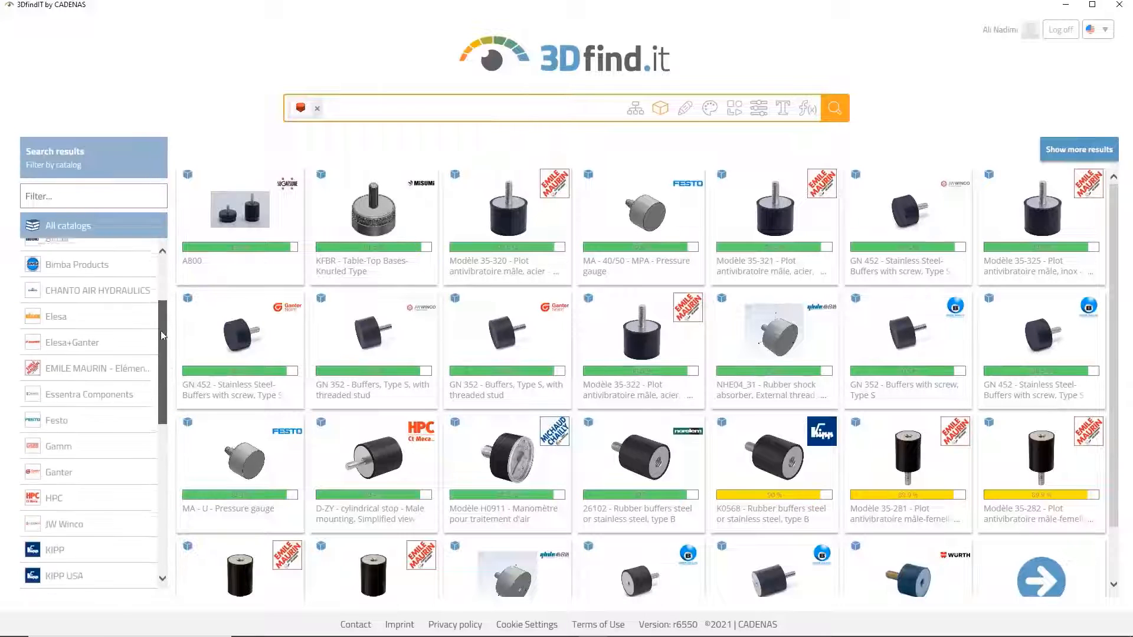
click(76, 478)
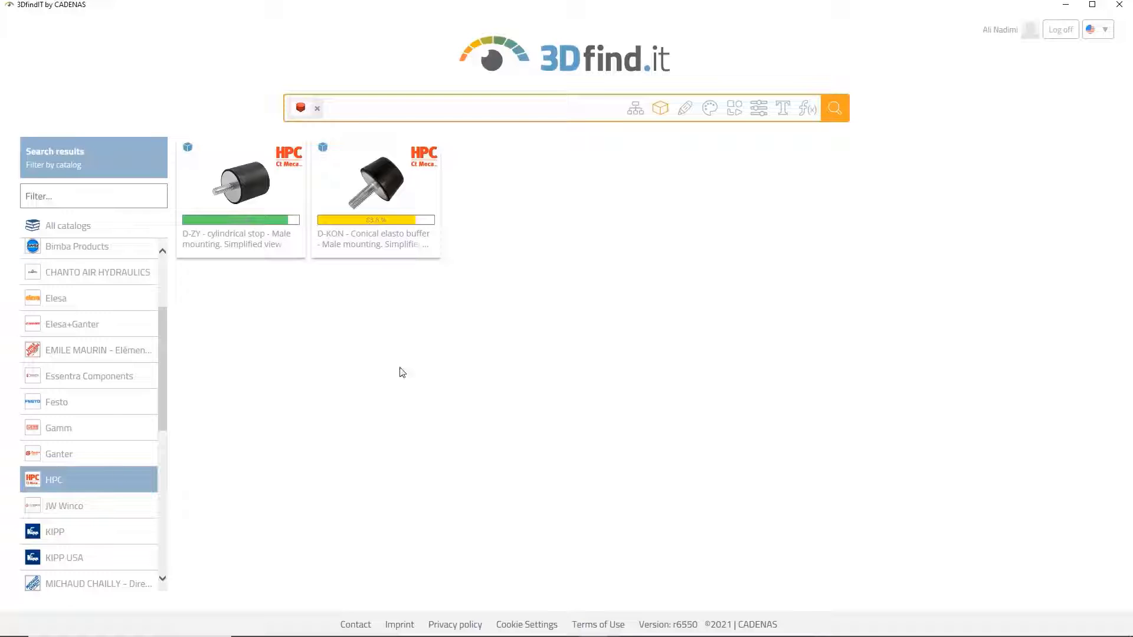
click(373, 230)
Commit the 50 mm diameter for the D-KON conical buffer and send the part to Solid Edge 2022.
click(540, 318)
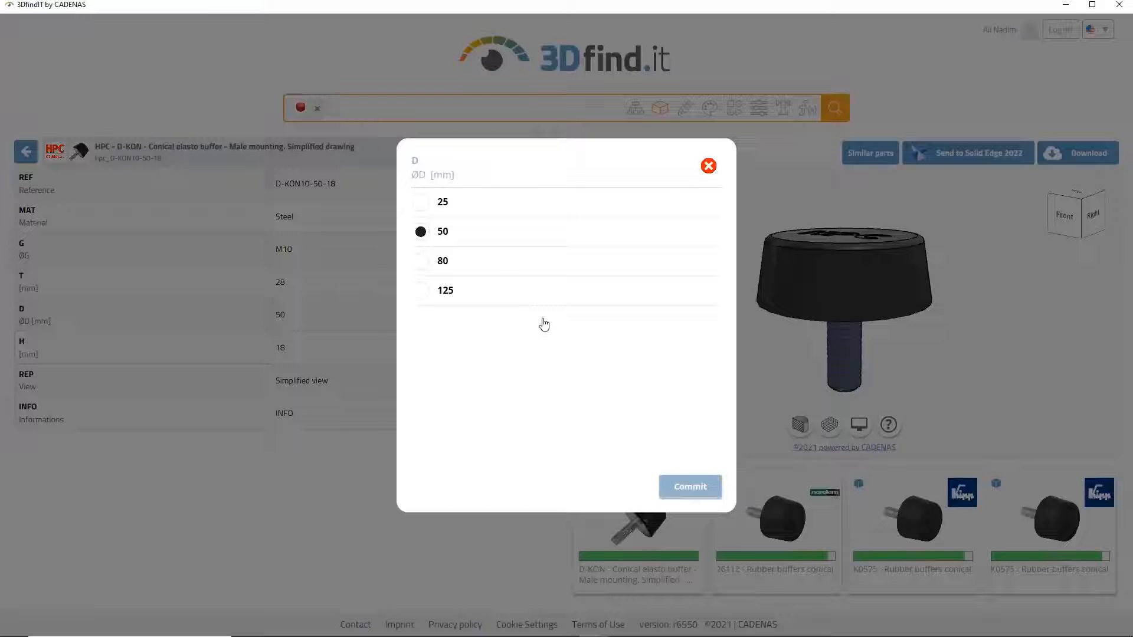
click(682, 491)
click(951, 155)
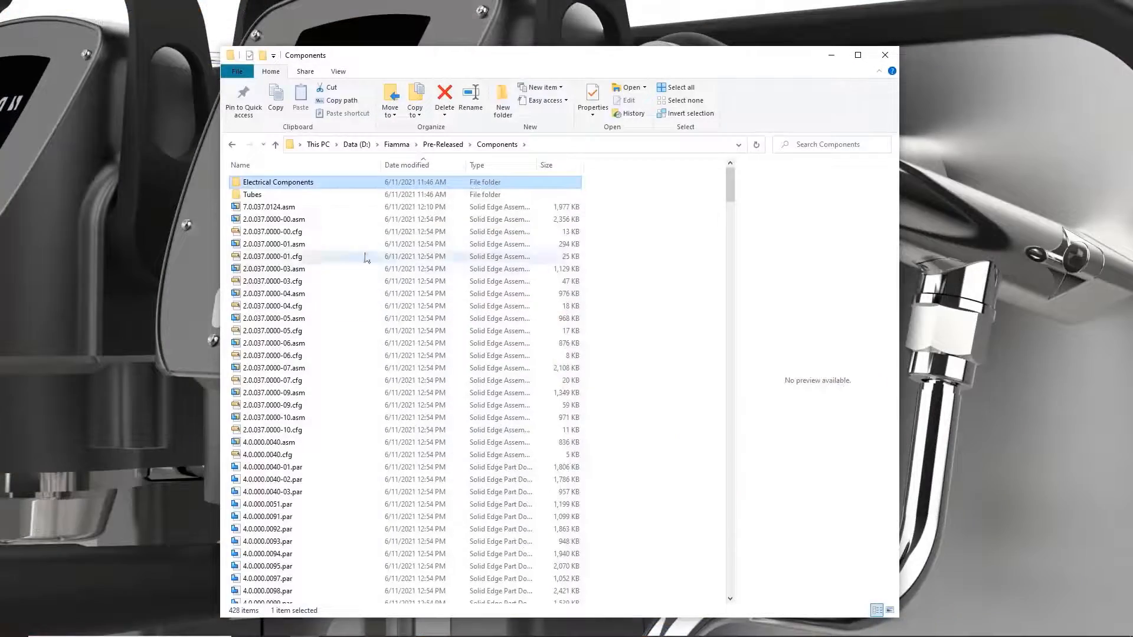
Switch to File Explorer and run a context command on the assembly 2.0.037.0000-01.asm in the Components folder.
right_click(303, 245)
mouse_move(347, 303)
click(459, 315)
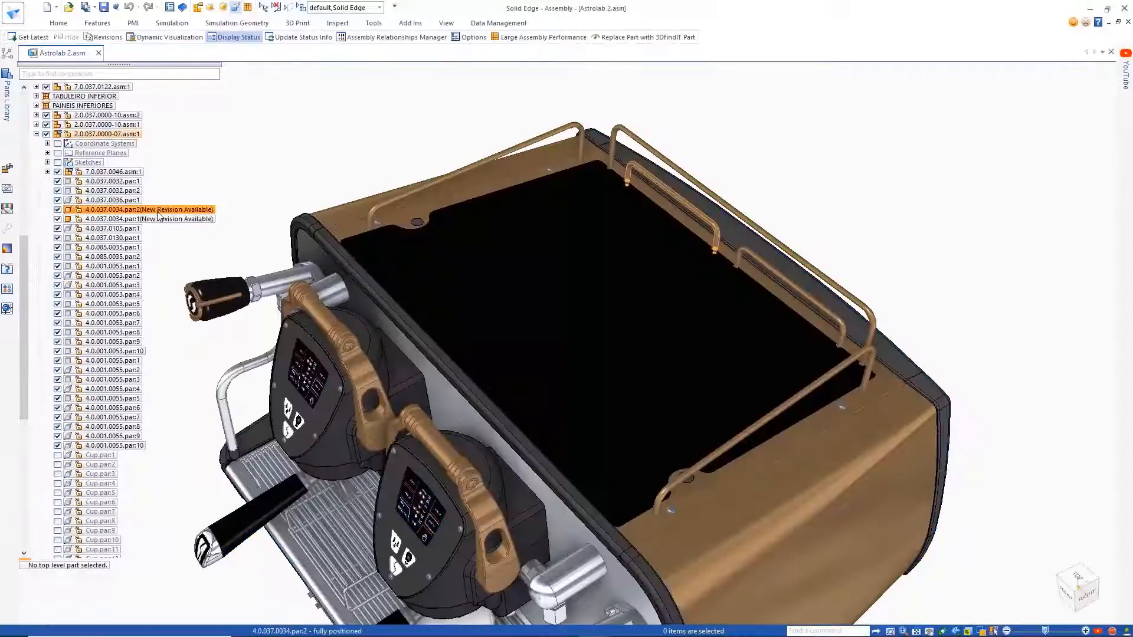
In Solid Edge, open the file properties of tray wire 4.0.037.0034-01.par:2 and expand its Custom property group.
click(490, 23)
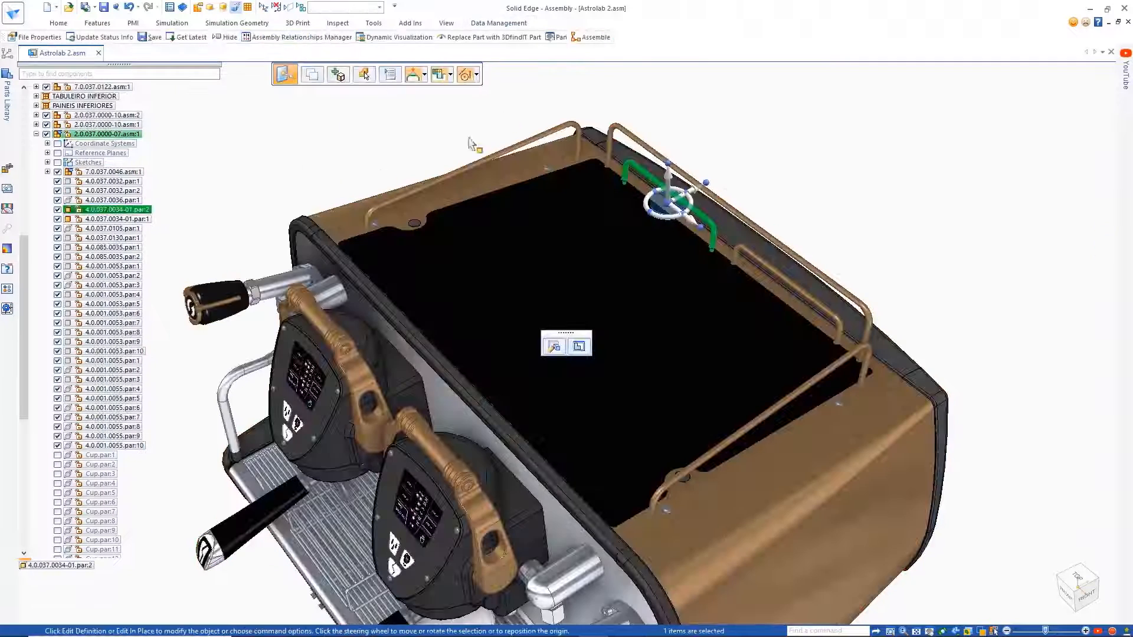
click(495, 25)
click(405, 53)
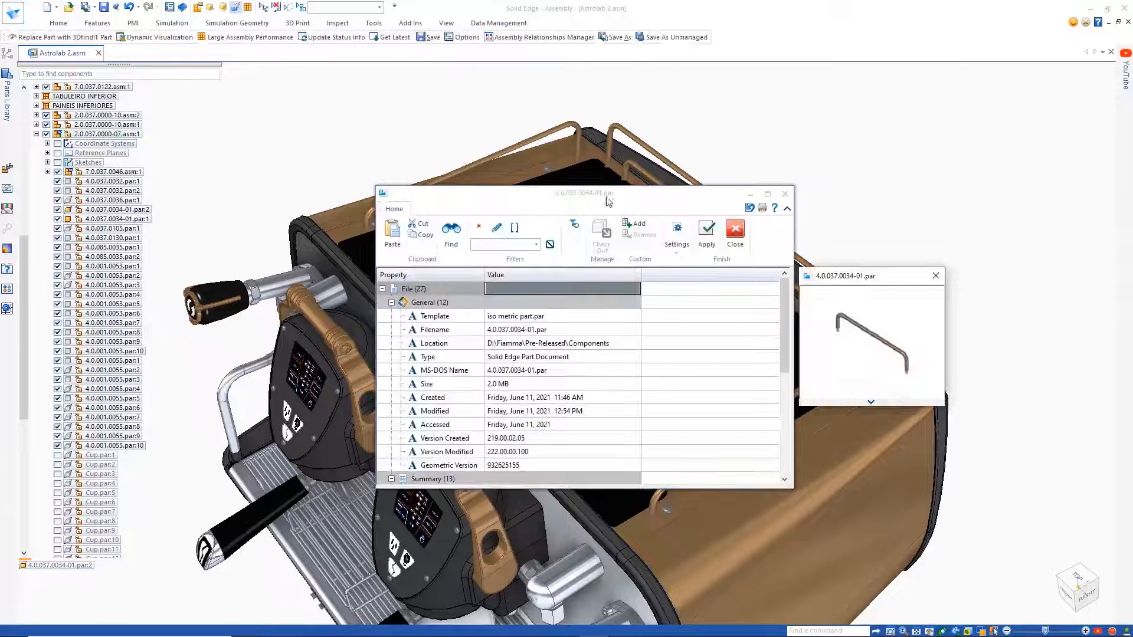
drag(785, 303, 781, 407)
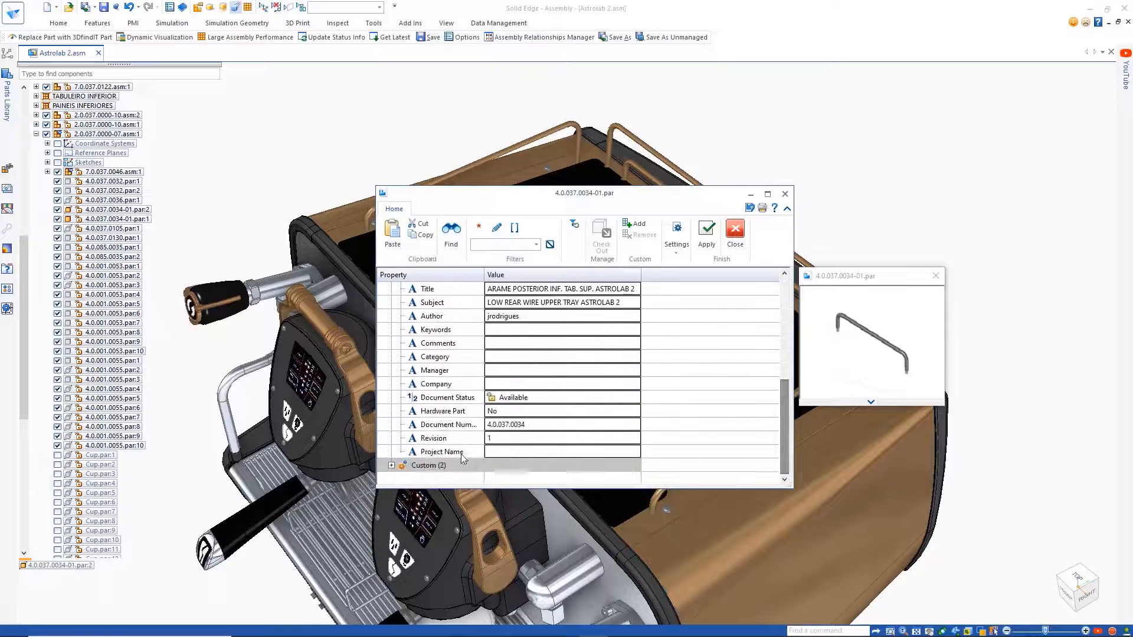
click(391, 466)
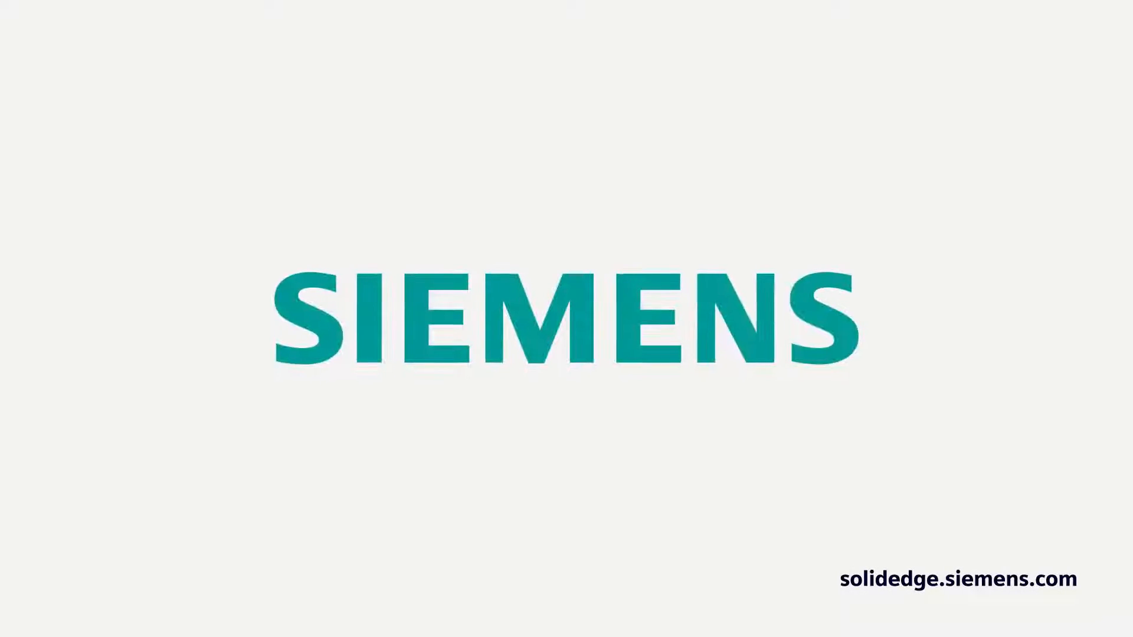